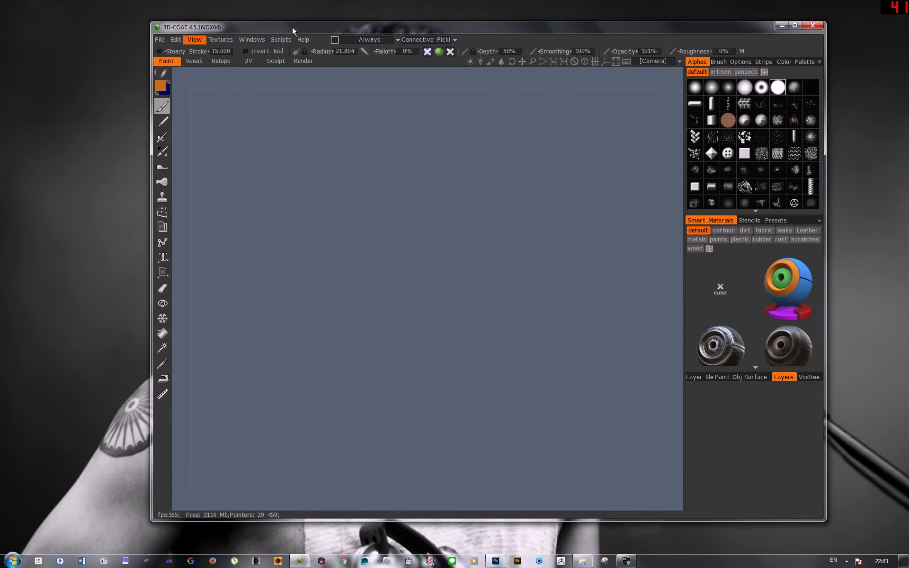
Import the Model OBJ file from the desktop for per-pixel painting.
{"action": "left_click_drag", "start_coordinate": [293, 26], "coordinate": [271, 24]}
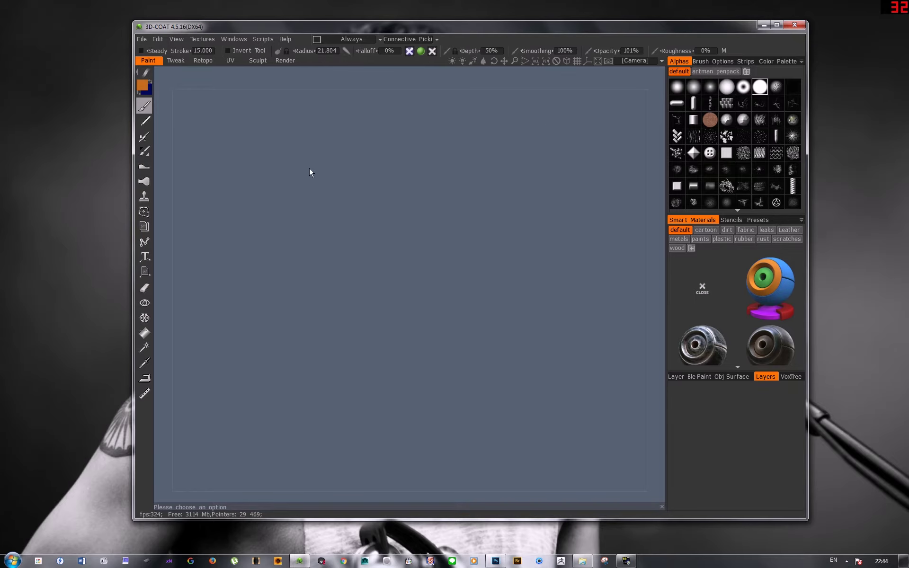
{"action": "left_click_drag", "start_coordinate": [237, 26], "coordinate": [224, 27]}
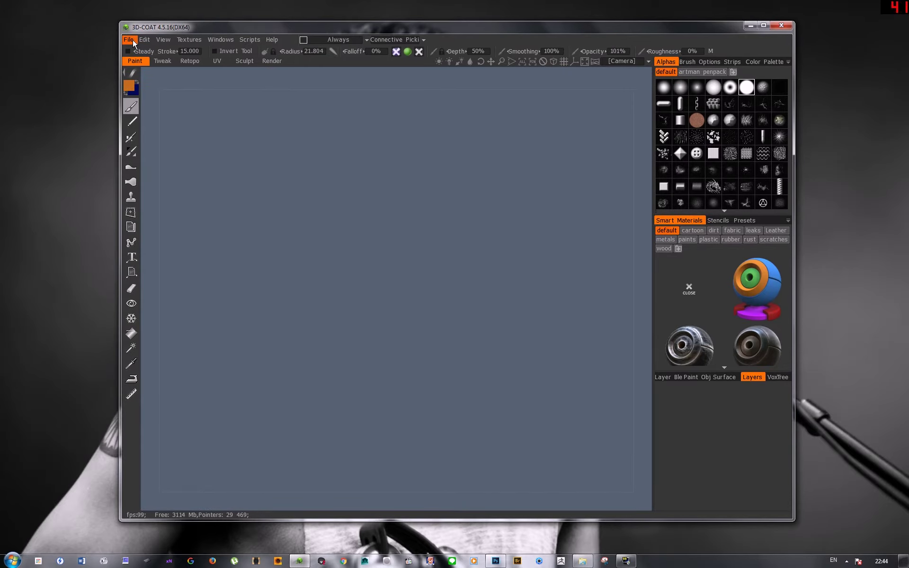
{"action": "left_click", "coordinate": [131, 42]}
{"action": "mouse_move", "coordinate": [151, 118]}
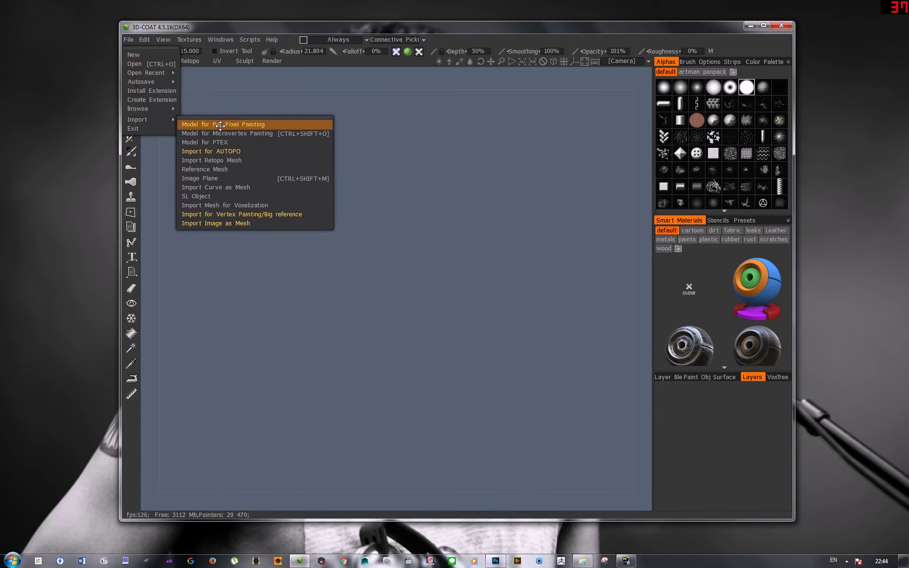
{"action": "left_click", "coordinate": [226, 124]}
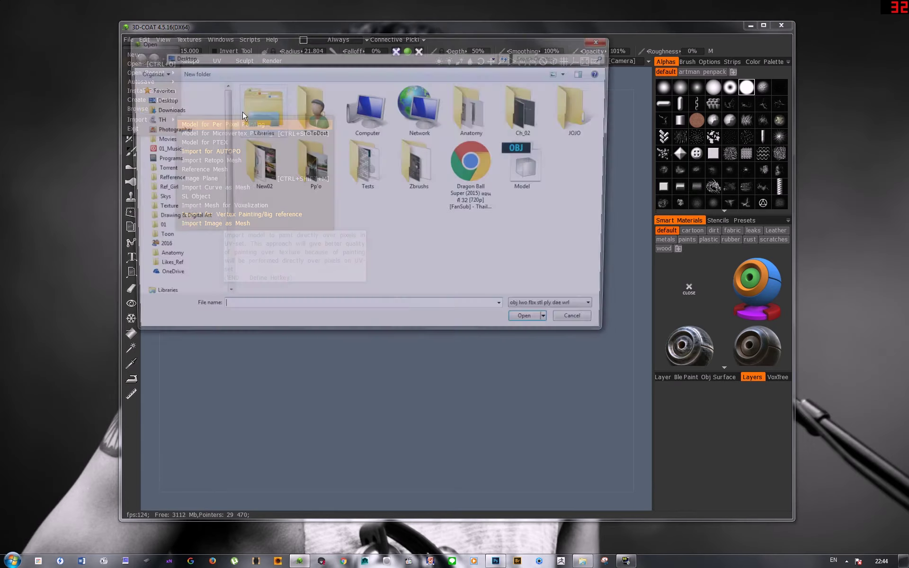
{"action": "left_click", "coordinate": [525, 163]}
{"action": "left_click", "coordinate": [531, 325]}
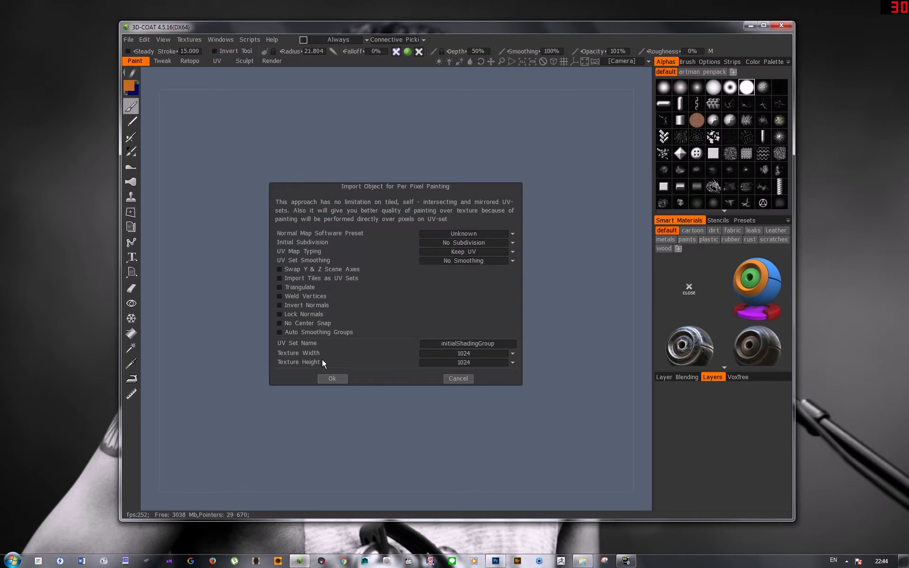
Name the UV set JOs in the import settings and accept them to load the model.
{"action": "left_click", "coordinate": [456, 343]}
{"action": "type", "text": "JOs"}
{"action": "key", "text": "Return"}
{"action": "left_click", "coordinate": [510, 355]}
{"action": "left_click", "coordinate": [333, 379]}
Examine the imported cup's outer wall, rim and opening from several angles and distances.
{"action": "left_click_drag", "start_coordinate": [429, 283], "coordinate": [402, 280], "text": "alt"}
{"action": "right_click_drag", "start_coordinate": [402, 279], "coordinate": [379, 308], "text": "alt"}
{"action": "left_click_drag", "start_coordinate": [379, 308], "coordinate": [393, 323], "text": "alt"}
{"action": "middle_click_drag", "start_coordinate": [410, 283], "coordinate": [364, 280], "text": "alt"}
{"action": "right_click_drag", "start_coordinate": [365, 280], "coordinate": [403, 279], "text": "alt"}
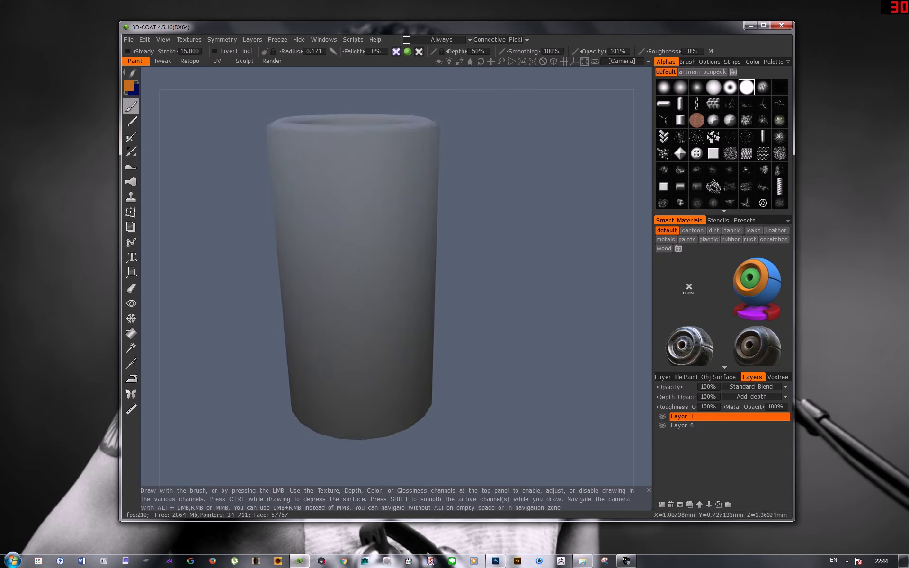
{"action": "middle_click_drag", "start_coordinate": [403, 279], "coordinate": [445, 296], "text": "alt"}
{"action": "left_click_drag", "start_coordinate": [445, 295], "coordinate": [440, 272], "text": "alt"}
{"action": "right_click_drag", "start_coordinate": [440, 272], "coordinate": [388, 300], "text": "alt"}
{"action": "middle_click_drag", "start_coordinate": [388, 301], "coordinate": [374, 310], "text": "alt"}
{"action": "right_click_drag", "start_coordinate": [374, 311], "coordinate": [402, 303], "text": "alt"}
{"action": "left_click_drag", "start_coordinate": [303, 256], "coordinate": [284, 279], "text": "alt"}
{"action": "mouse_move", "coordinate": [284, 279]}
{"action": "middle_mouse_down", "text": "alt"}
{"action": "mouse_move", "coordinate": [336, 281]}
{"action": "mouse_move", "coordinate": [284, 261]}
{"action": "middle_mouse_up", "text": "alt"}
{"action": "right_click_drag", "start_coordinate": [284, 262], "coordinate": [356, 275], "text": "alt"}
{"action": "middle_click_drag", "start_coordinate": [355, 275], "coordinate": [320, 291], "text": "alt"}
{"action": "left_click_drag", "start_coordinate": [319, 318], "coordinate": [338, 329], "text": "alt"}
{"action": "middle_click_drag", "start_coordinate": [338, 329], "coordinate": [393, 299], "text": "alt"}
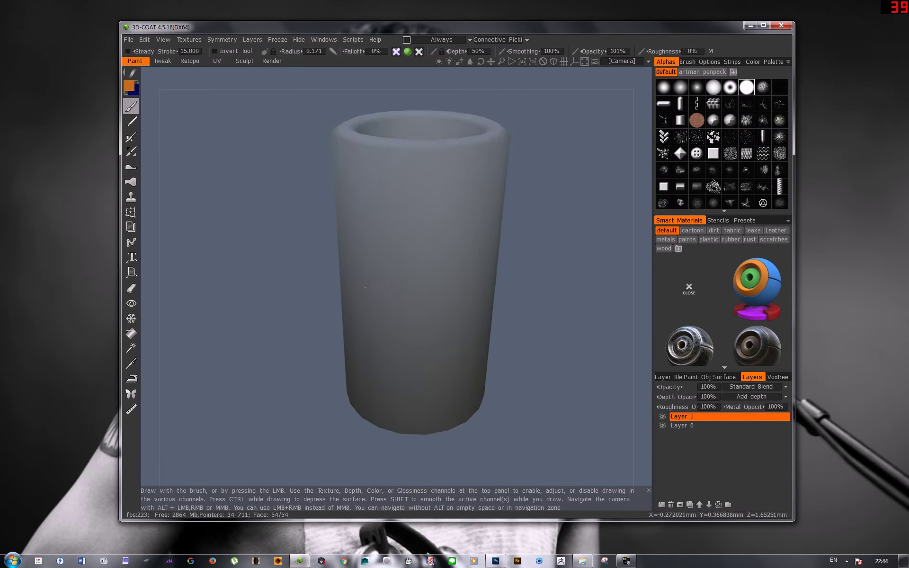
{"action": "right_click_drag", "start_coordinate": [393, 299], "coordinate": [415, 291], "text": "alt"}
{"action": "middle_click_drag", "start_coordinate": [414, 291], "coordinate": [374, 308], "text": "alt"}
{"action": "left_click_drag", "start_coordinate": [374, 308], "coordinate": [372, 299], "text": "alt"}
{"action": "right_click_drag", "start_coordinate": [371, 299], "coordinate": [369, 279], "text": "alt"}
{"action": "left_click_drag", "start_coordinate": [369, 279], "coordinate": [377, 284]}
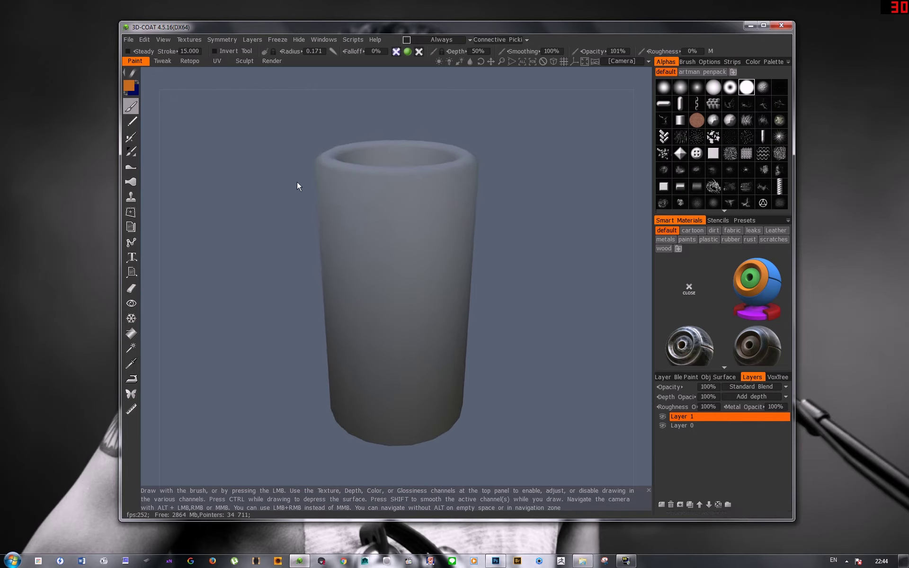
{"action": "middle_click_drag", "start_coordinate": [332, 256], "coordinate": [330, 222], "text": "alt"}
{"action": "left_click_drag", "start_coordinate": [330, 222], "coordinate": [327, 204], "text": "alt"}
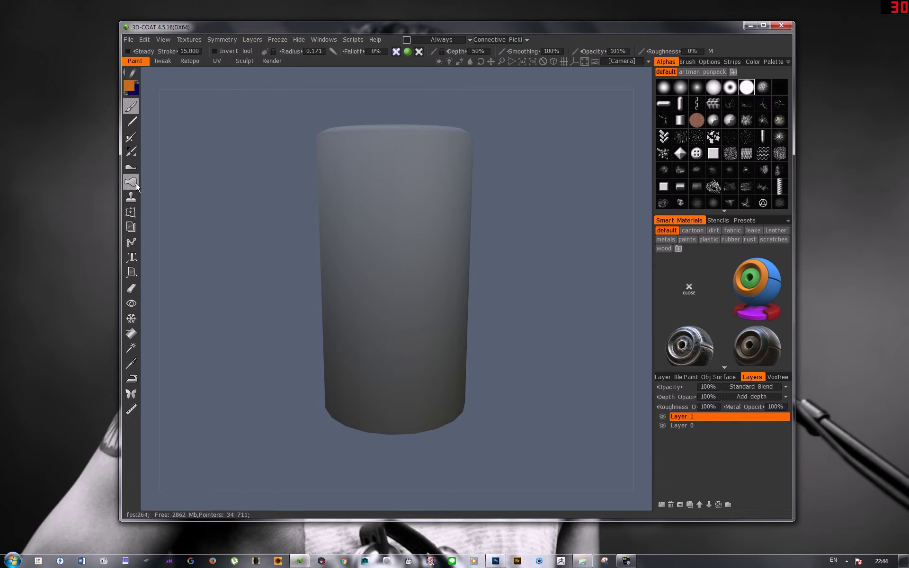
{"action": "middle_click_drag", "start_coordinate": [271, 271], "coordinate": [291, 250]}
{"action": "middle_click_drag", "start_coordinate": [154, 297], "coordinate": [223, 273]}
{"action": "left_click_drag", "start_coordinate": [225, 278], "coordinate": [280, 222]}
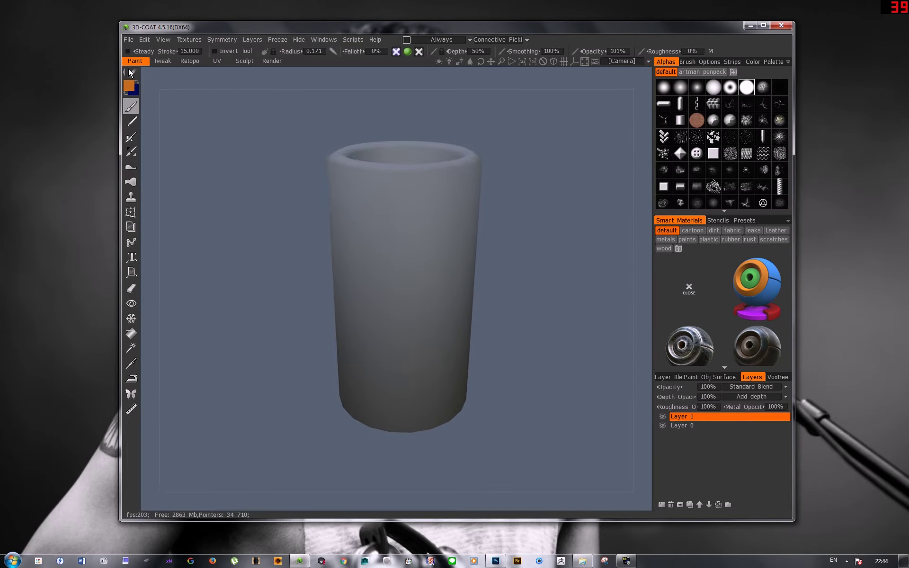
Review the brush options and return to the default alphas.
{"action": "left_click", "coordinate": [130, 73]}
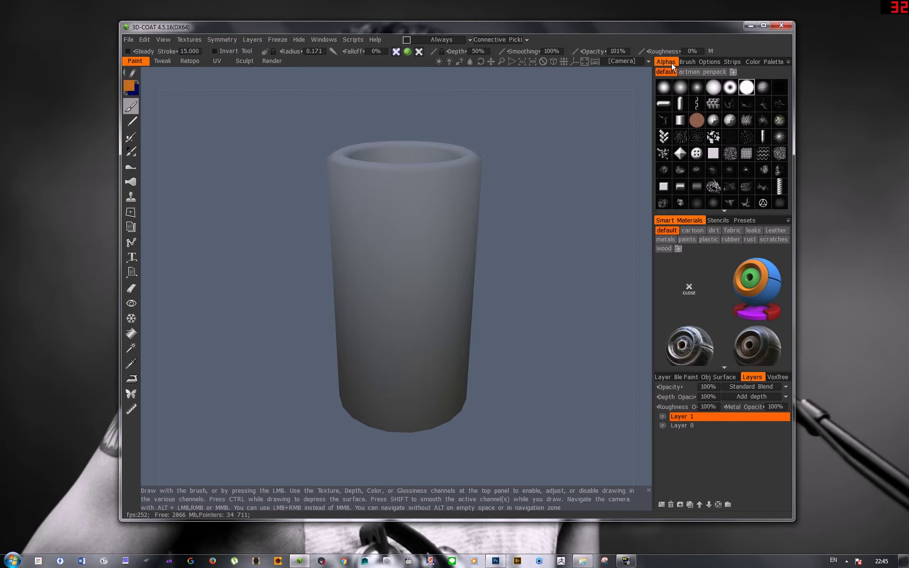
{"action": "left_click", "coordinate": [692, 62]}
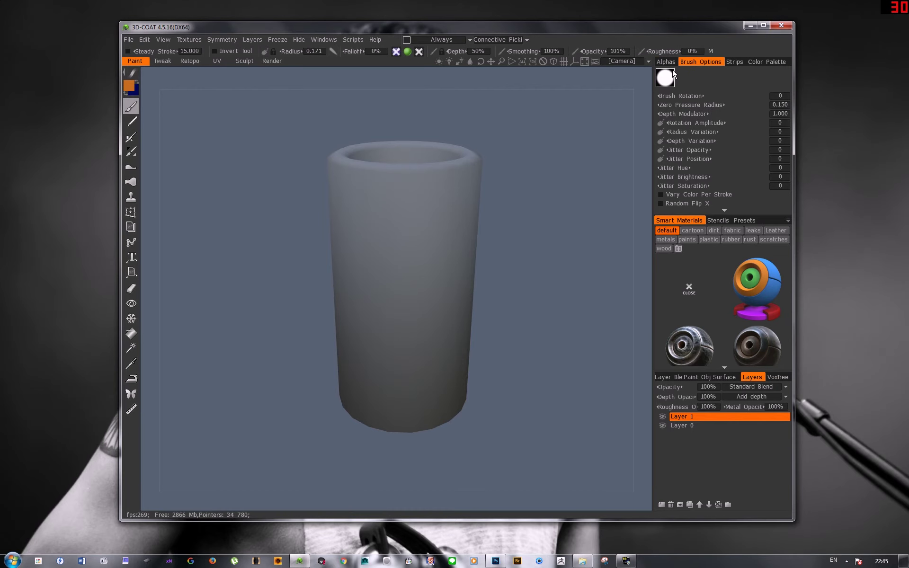
{"action": "left_click", "coordinate": [668, 62]}
{"action": "left_click_drag", "start_coordinate": [499, 218], "coordinate": [419, 218]}
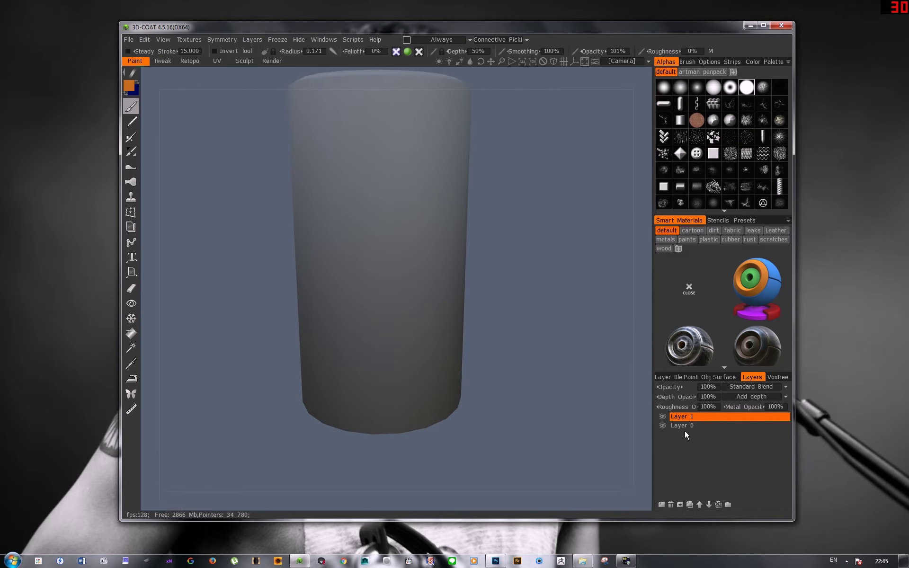
{"action": "left_click_drag", "start_coordinate": [543, 389], "coordinate": [541, 336]}
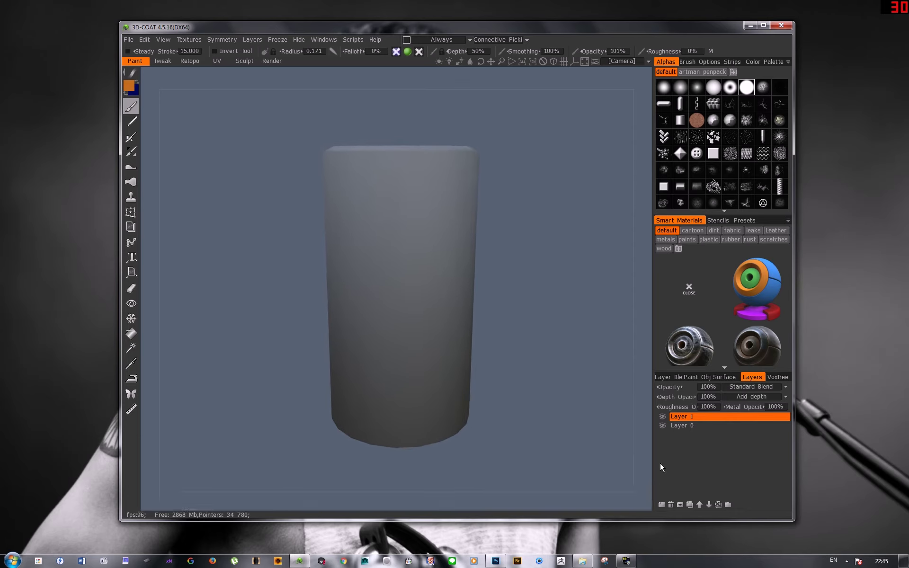
Rename Layer 1 as Color.
{"action": "double_click", "coordinate": [680, 417]}
{"action": "type", "text": "Color"}
{"action": "key", "text": "Return"}
Try out two brush strokes on the cup's outer wall and undo both.
{"action": "mouse_move", "coordinate": [380, 179]}
{"action": "left_mouse_down", "text": "alt"}
{"action": "mouse_move", "coordinate": [374, 187]}
{"action": "mouse_move", "coordinate": [407, 203]}
{"action": "mouse_move", "coordinate": [387, 213]}
{"action": "left_mouse_up", "text": "alt"}
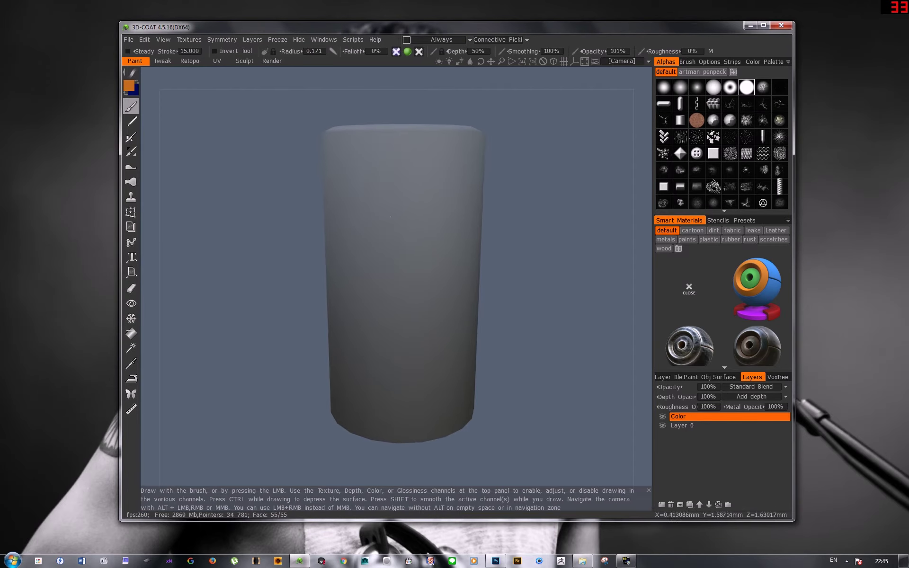
{"action": "right_click_drag", "start_coordinate": [387, 213], "coordinate": [389, 212], "text": "alt"}
{"action": "left_click_drag", "start_coordinate": [388, 213], "coordinate": [436, 256]}
{"action": "key", "text": "ctrl+z"}
{"action": "right_click_drag", "start_coordinate": [436, 256], "coordinate": [376, 205], "text": "alt"}
{"action": "mouse_move", "coordinate": [392, 195]}
{"action": "left_mouse_down"}
{"action": "mouse_move", "coordinate": [395, 329]}
{"action": "mouse_move", "coordinate": [325, 267]}
{"action": "mouse_move", "coordinate": [441, 284]}
{"action": "left_mouse_up"}
{"action": "right_click_drag", "start_coordinate": [440, 285], "coordinate": [332, 305], "text": "alt"}
{"action": "mouse_move", "coordinate": [332, 305]}
{"action": "left_mouse_down", "text": "alt"}
{"action": "mouse_move", "coordinate": [417, 235]}
{"action": "mouse_move", "coordinate": [386, 220]}
{"action": "mouse_move", "coordinate": [362, 235]}
{"action": "left_mouse_up", "text": "alt"}
{"action": "key", "text": "ctrl+z"}
Check the cup's unpainted outer wall at different positions and distances.
{"action": "right_click_drag", "start_coordinate": [362, 236], "coordinate": [332, 204], "text": "alt"}
{"action": "left_click_drag", "start_coordinate": [332, 204], "coordinate": [365, 204], "text": "alt"}
{"action": "right_click_drag", "start_coordinate": [365, 205], "coordinate": [379, 221], "text": "alt"}
{"action": "middle_click_drag", "start_coordinate": [369, 248], "coordinate": [382, 237], "text": "alt"}
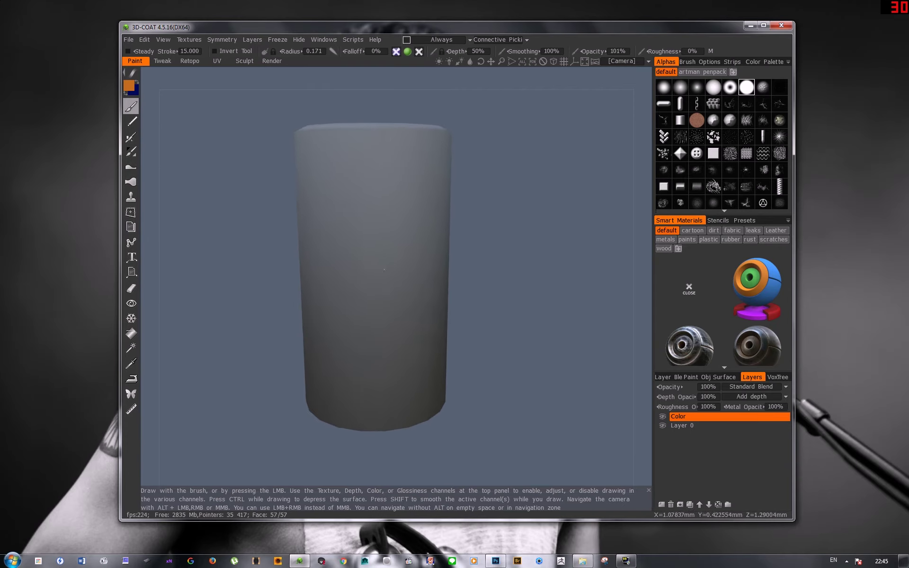
{"action": "right_click_drag", "start_coordinate": [383, 237], "coordinate": [384, 250], "text": "alt"}
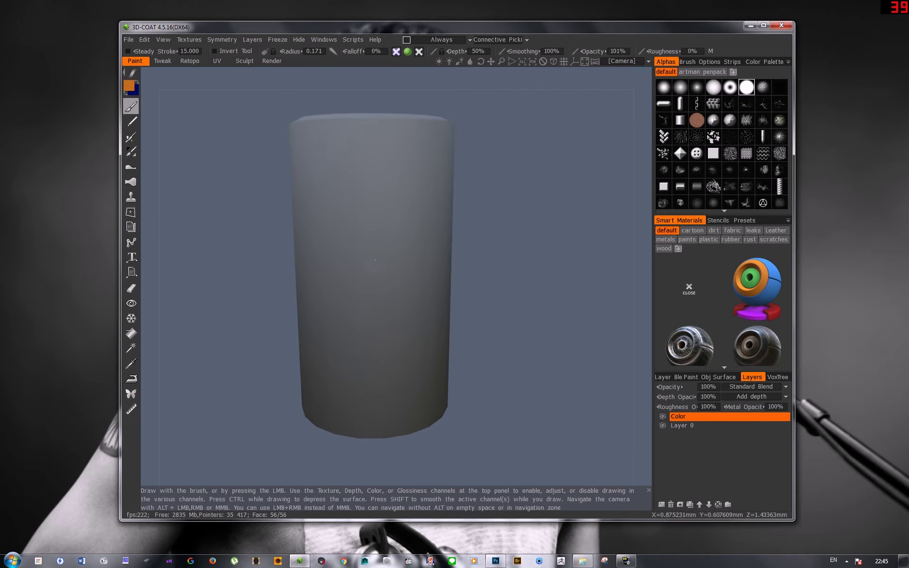
{"action": "middle_click_drag", "start_coordinate": [375, 238], "coordinate": [390, 251], "text": "alt"}
{"action": "right_click_drag", "start_coordinate": [390, 251], "coordinate": [375, 239], "text": "alt"}
{"action": "middle_click_drag", "start_coordinate": [374, 239], "coordinate": [370, 242], "text": "alt"}
{"action": "right_click_drag", "start_coordinate": [369, 241], "coordinate": [367, 255], "text": "alt"}
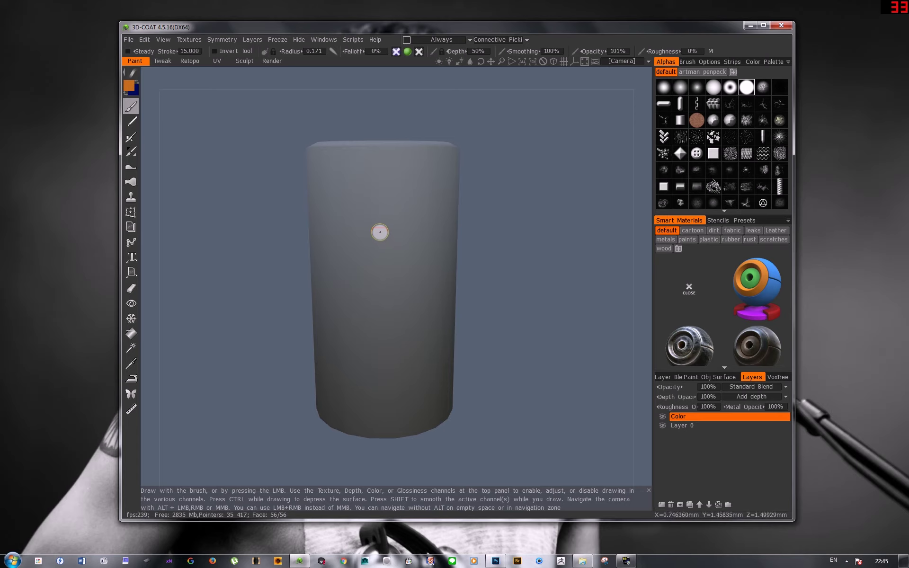
Compare the uncoloured relief and flat display modes, and overlay the wireframe on the normally shaded cup.
{"action": "key", "text": "3"}
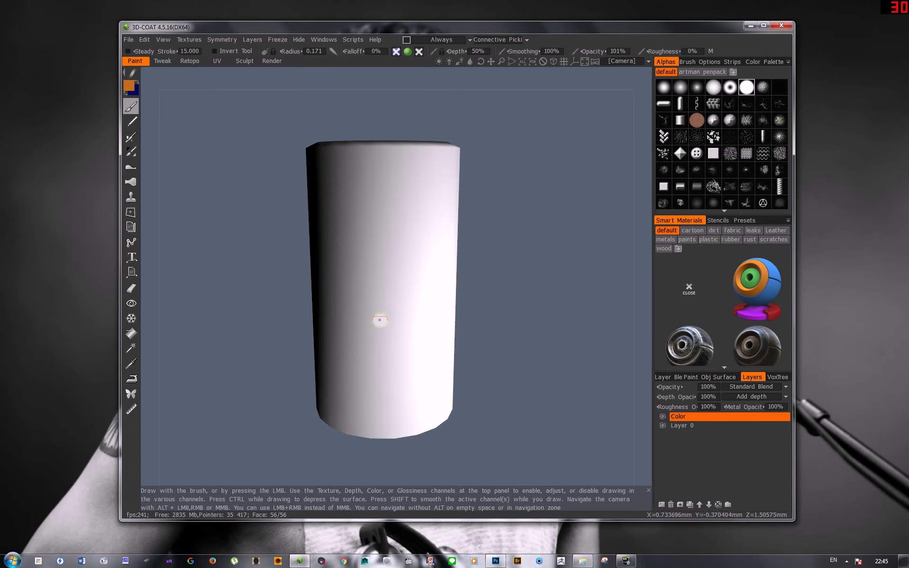
{"action": "key", "text": "2"}
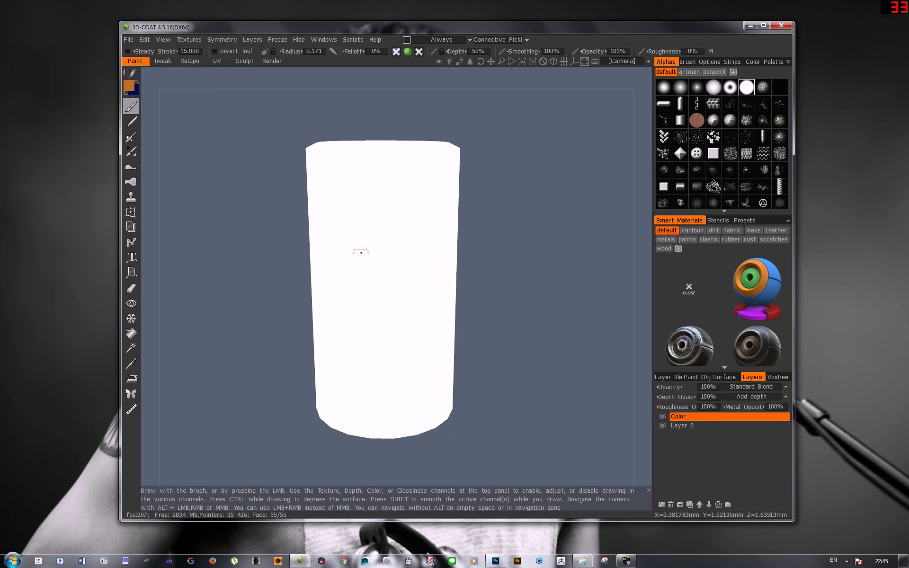
{"action": "key", "text": "5"}
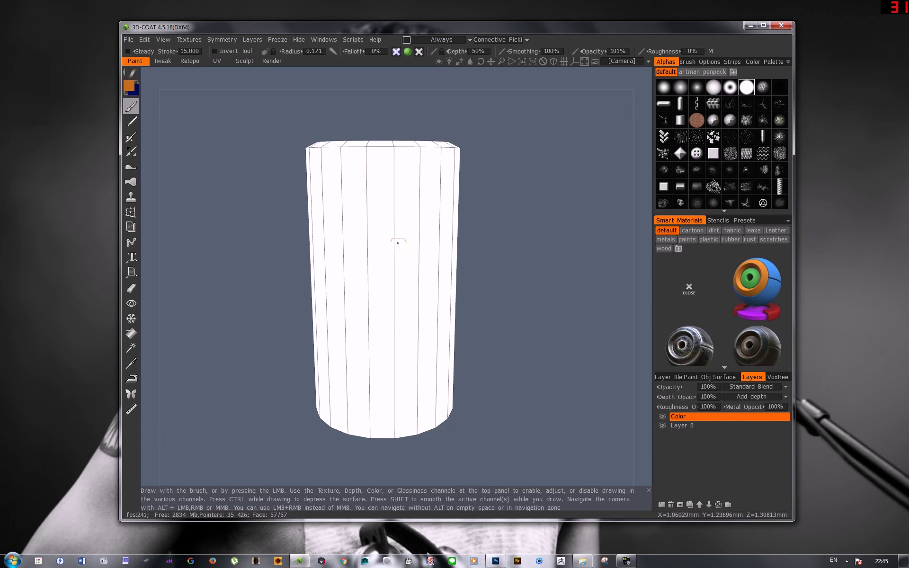
{"action": "mouse_move", "coordinate": [399, 232]}
{"action": "left_mouse_down", "text": "alt"}
{"action": "mouse_move", "coordinate": [381, 241]}
{"action": "mouse_move", "coordinate": [395, 246]}
{"action": "left_mouse_up", "text": "alt"}
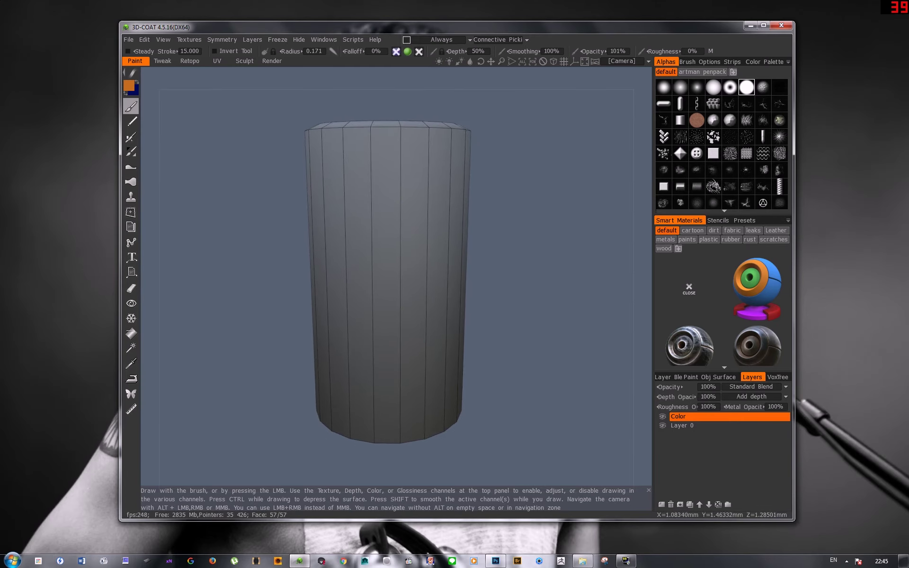
Examine the cup's polygon edges with the wireframe overlay at different distances.
{"action": "right_click_drag", "start_coordinate": [386, 241], "coordinate": [402, 244], "text": "alt"}
{"action": "middle_click_drag", "start_coordinate": [402, 244], "coordinate": [421, 247], "text": "alt"}
{"action": "right_click_drag", "start_coordinate": [421, 247], "coordinate": [388, 237], "text": "alt"}
{"action": "mouse_move", "coordinate": [374, 246]}
{"action": "middle_mouse_down", "text": "alt"}
{"action": "mouse_move", "coordinate": [343, 253]}
{"action": "mouse_move", "coordinate": [357, 237]}
{"action": "middle_mouse_up", "text": "alt"}
{"action": "right_click_drag", "start_coordinate": [357, 237], "coordinate": [359, 260], "text": "alt"}
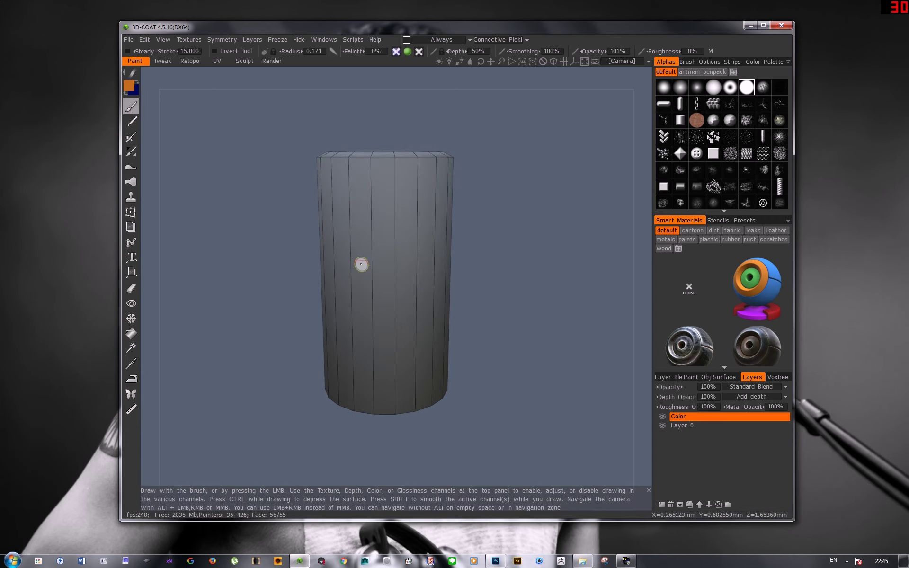
{"action": "middle_click_drag", "start_coordinate": [359, 260], "coordinate": [340, 263], "text": "alt"}
{"action": "right_click_drag", "start_coordinate": [340, 264], "coordinate": [342, 258], "text": "alt"}
{"action": "mouse_move", "coordinate": [343, 258]}
{"action": "middle_mouse_down", "text": "alt"}
{"action": "mouse_move", "coordinate": [391, 251]}
{"action": "mouse_move", "coordinate": [374, 252]}
{"action": "middle_mouse_up", "text": "alt"}
{"action": "right_click_drag", "start_coordinate": [374, 252], "coordinate": [385, 245], "text": "alt"}
{"action": "middle_click_drag", "start_coordinate": [385, 245], "coordinate": [394, 253], "text": "alt"}
{"action": "right_click_drag", "start_coordinate": [394, 253], "coordinate": [380, 281], "text": "alt"}
{"action": "middle_click_drag", "start_coordinate": [380, 282], "coordinate": [368, 282], "text": "alt"}
{"action": "right_click_drag", "start_coordinate": [367, 282], "coordinate": [365, 282], "text": "alt"}
{"action": "mouse_move", "coordinate": [365, 282]}
{"action": "middle_mouse_down", "text": "alt"}
{"action": "mouse_move", "coordinate": [436, 245]}
{"action": "mouse_move", "coordinate": [394, 249]}
{"action": "middle_mouse_up", "text": "alt"}
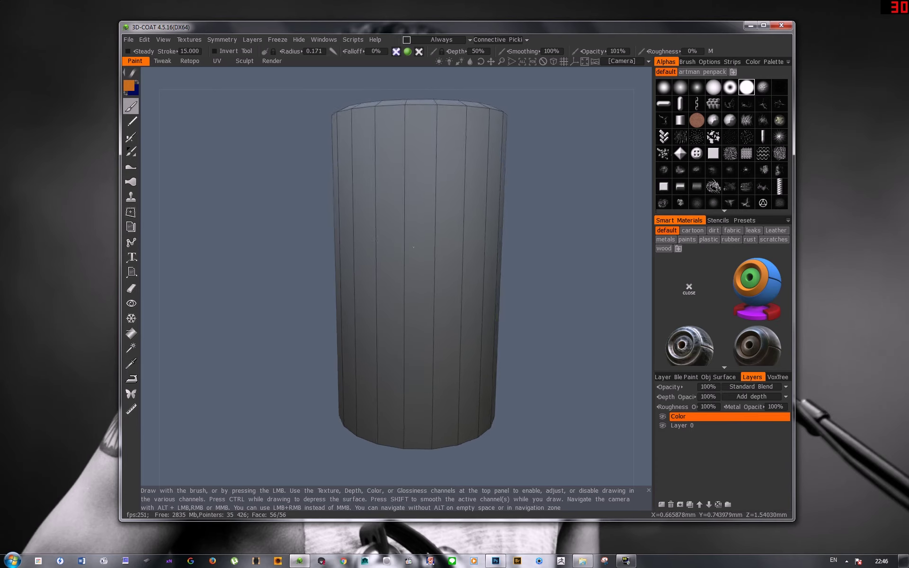
Paint a large orange 20 freehand on the cup's outer wall on the Color layer.
{"action": "left_click_drag", "start_coordinate": [337, 195], "coordinate": [417, 218]}
{"action": "left_click_drag", "start_coordinate": [420, 281], "coordinate": [412, 245]}
{"action": "middle_click_drag", "start_coordinate": [412, 245], "coordinate": [441, 247], "text": "alt"}
{"action": "right_click_drag", "start_coordinate": [442, 246], "coordinate": [504, 194], "text": "alt"}
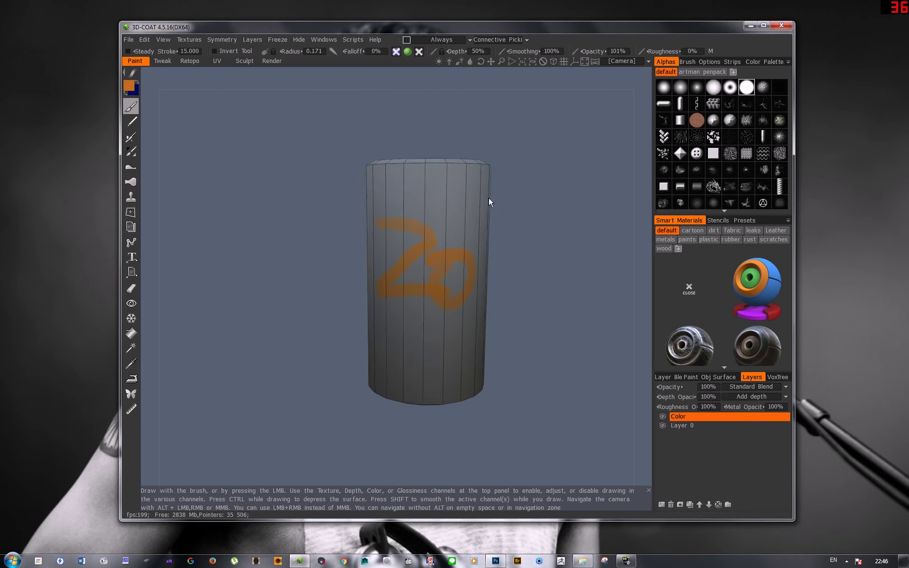
{"action": "left_click_drag", "start_coordinate": [503, 194], "coordinate": [492, 219], "text": "alt"}
{"action": "right_click_drag", "start_coordinate": [493, 220], "coordinate": [489, 232], "text": "alt"}
{"action": "left_click_drag", "start_coordinate": [425, 269], "coordinate": [482, 274], "text": "alt"}
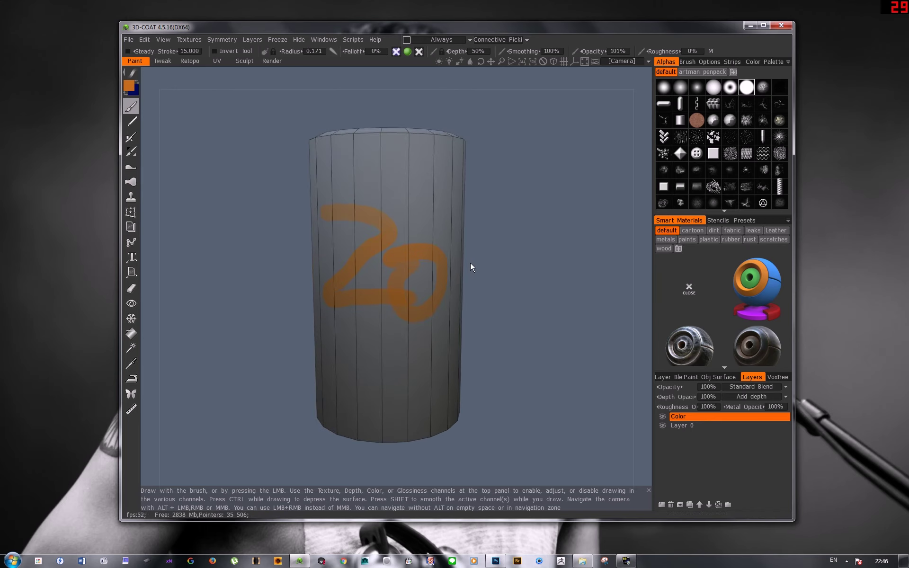
Switch to Photoshop with the exported Layers.psd and make the Color layer active.
{"action": "key", "text": "alt+Tab"}
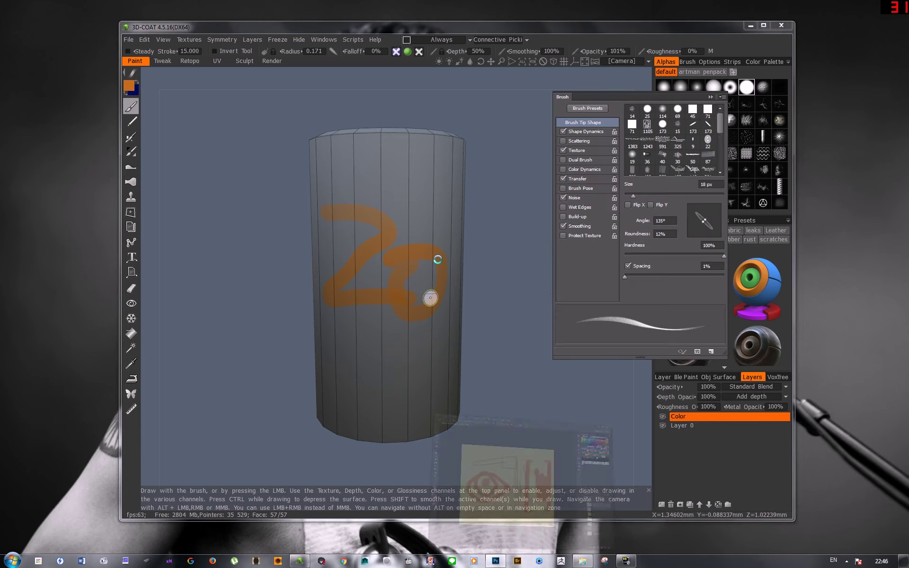
{"action": "left_click", "coordinate": [581, 228]}
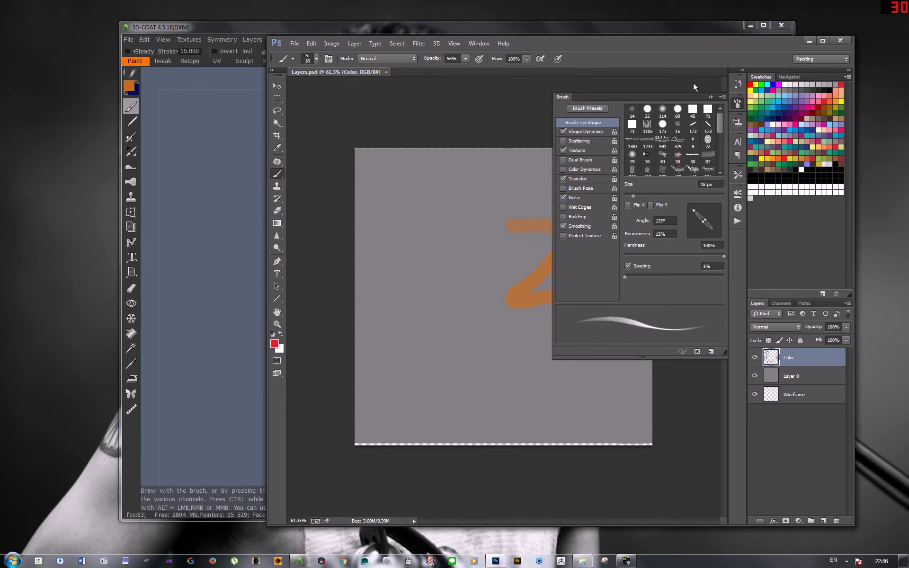
{"action": "left_click", "coordinate": [694, 87]}
{"action": "left_click", "coordinate": [790, 396]}
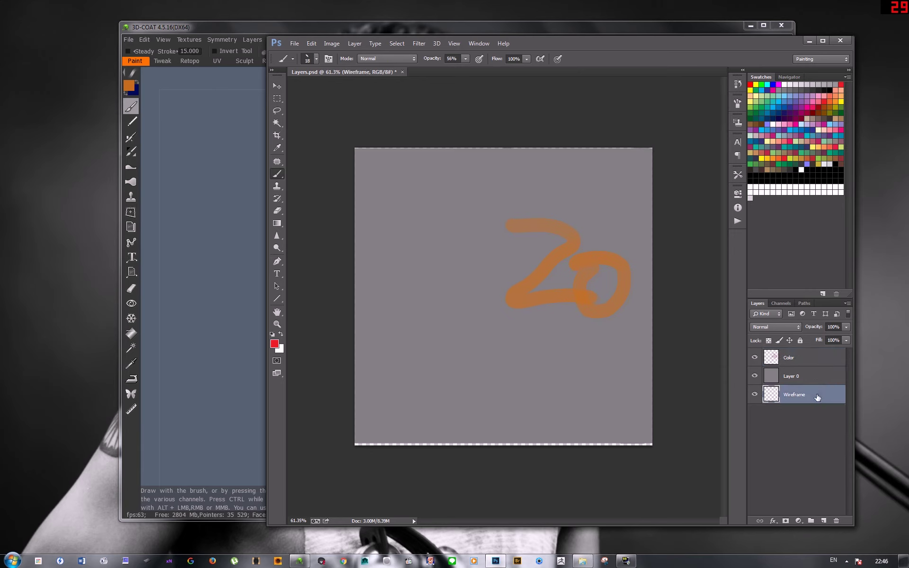
{"action": "left_click", "coordinate": [800, 364]}
Paint a yellow-green 01 beside the orange 20 with a 96 px brush and save Layers.psd.
{"action": "left_click_drag", "start_coordinate": [440, 358], "coordinate": [513, 358]}
{"action": "key", "text": "ctrl+z"}
{"action": "right_click_drag", "start_coordinate": [437, 263], "coordinate": [450, 271], "text": "alt"}
{"action": "mouse_move", "coordinate": [416, 247]}
{"action": "left_mouse_down"}
{"action": "mouse_move", "coordinate": [416, 320]}
{"action": "mouse_move", "coordinate": [409, 269]}
{"action": "left_mouse_up"}
{"action": "left_click_drag", "start_coordinate": [490, 249], "coordinate": [482, 326]}
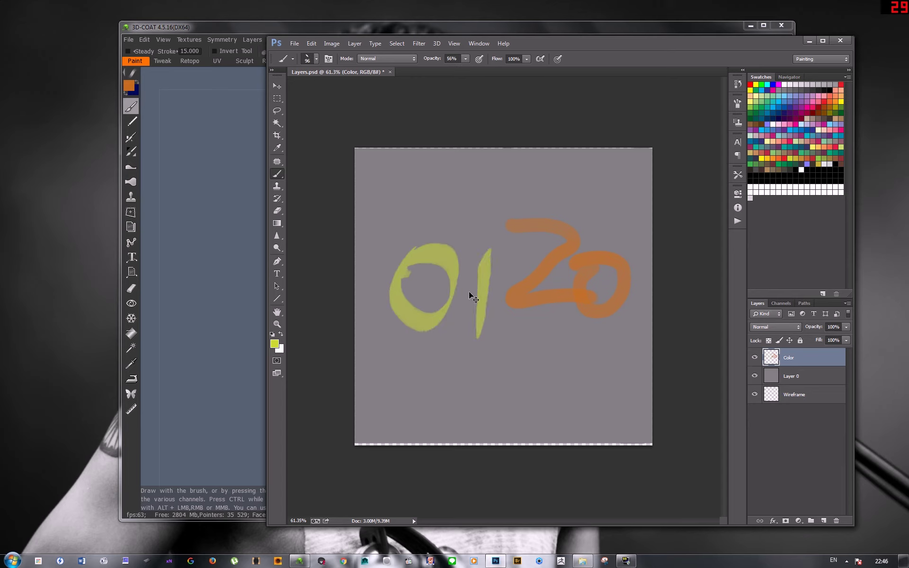
{"action": "key", "text": "ctrl+s"}
Switch back to 3D-Coat and inspect the yellow-green 01 and orange 20 around the cup.
{"action": "key", "text": "alt+Tab"}
{"action": "left_click_drag", "start_coordinate": [435, 258], "coordinate": [402, 259], "text": "alt"}
{"action": "left_click_drag", "start_coordinate": [509, 261], "coordinate": [422, 265], "text": "alt"}
{"action": "right_click_drag", "start_coordinate": [422, 266], "coordinate": [409, 278], "text": "alt"}
{"action": "left_click_drag", "start_coordinate": [409, 278], "coordinate": [384, 289], "text": "alt"}
{"action": "right_click_drag", "start_coordinate": [384, 289], "coordinate": [530, 283], "text": "alt"}
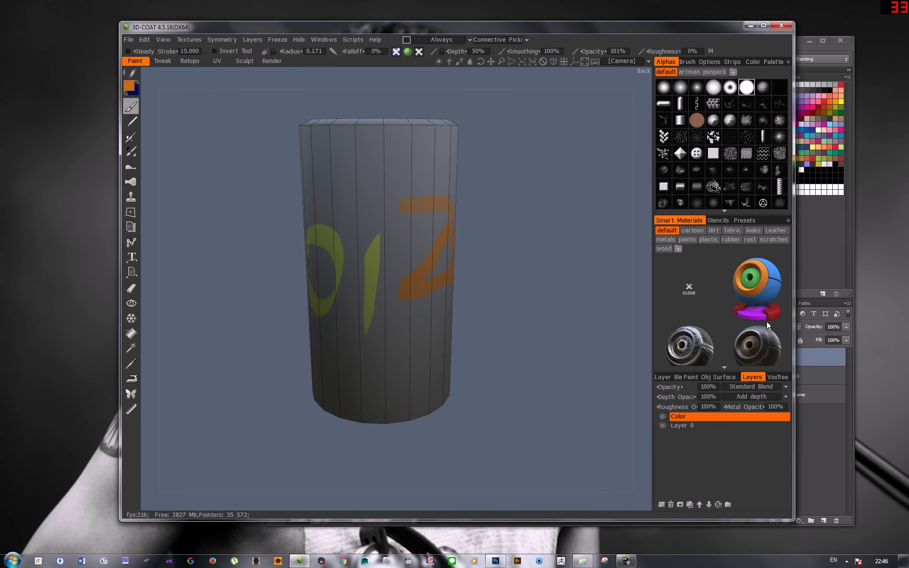
{"action": "mouse_move", "coordinate": [530, 256]}
{"action": "left_mouse_down"}
{"action": "mouse_move", "coordinate": [486, 260]}
{"action": "mouse_move", "coordinate": [383, 301]}
{"action": "left_mouse_up"}
{"action": "right_click_drag", "start_coordinate": [383, 301], "coordinate": [407, 289], "text": "alt"}
{"action": "middle_click_drag", "start_coordinate": [535, 259], "coordinate": [518, 256], "text": "alt"}
Add a new layer above Color and name it KLO.
{"action": "left_click", "coordinate": [661, 506]}
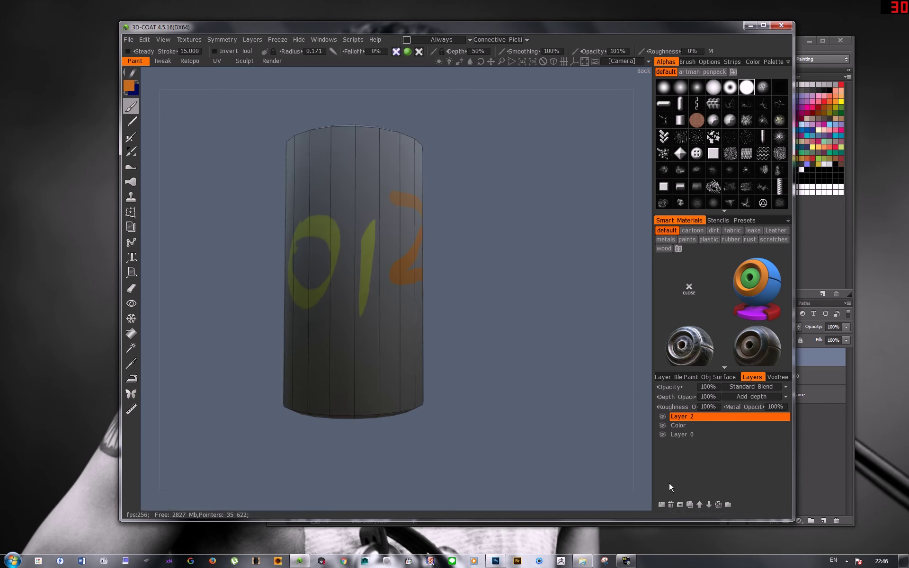
{"action": "double_click", "coordinate": [688, 418]}
{"action": "type", "text": "KLO"}
{"action": "key", "text": "Return"}
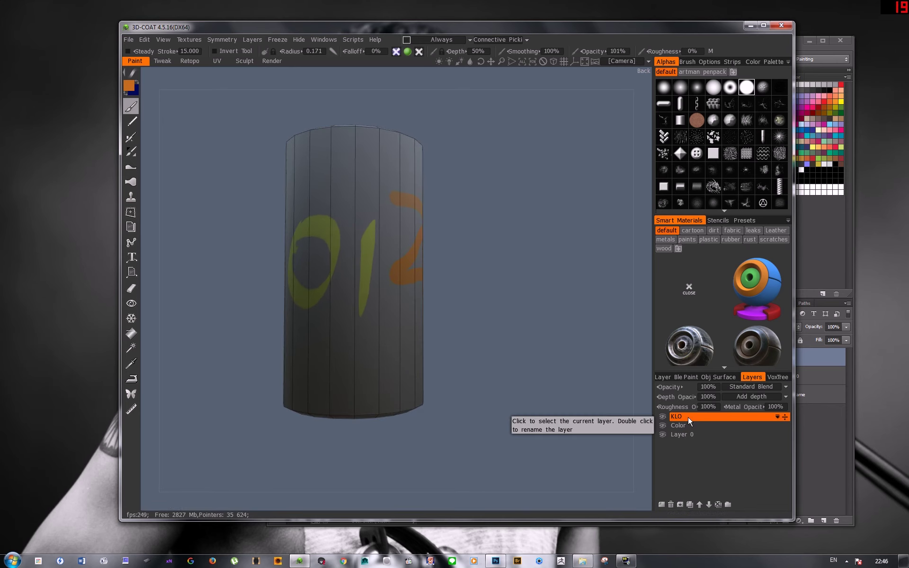
Choose a golden yellow as the painting color and fill the whole KLO layer with it.
{"action": "mouse_move", "coordinate": [496, 326]}
{"action": "left_mouse_down"}
{"action": "mouse_move", "coordinate": [503, 336]}
{"action": "mouse_move", "coordinate": [547, 304]}
{"action": "left_mouse_up"}
{"action": "right_click_drag", "start_coordinate": [547, 304], "coordinate": [489, 225], "text": "alt"}
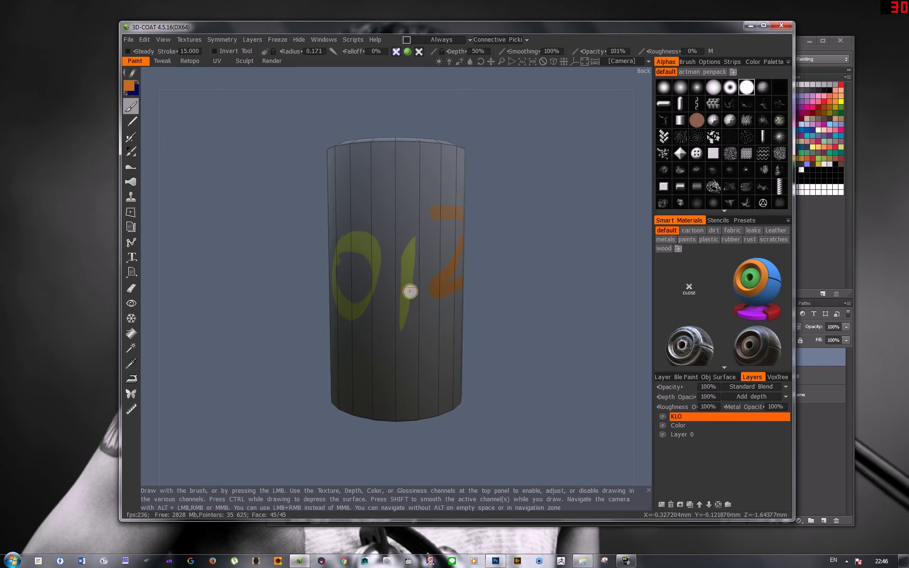
{"action": "key", "text": "space"}
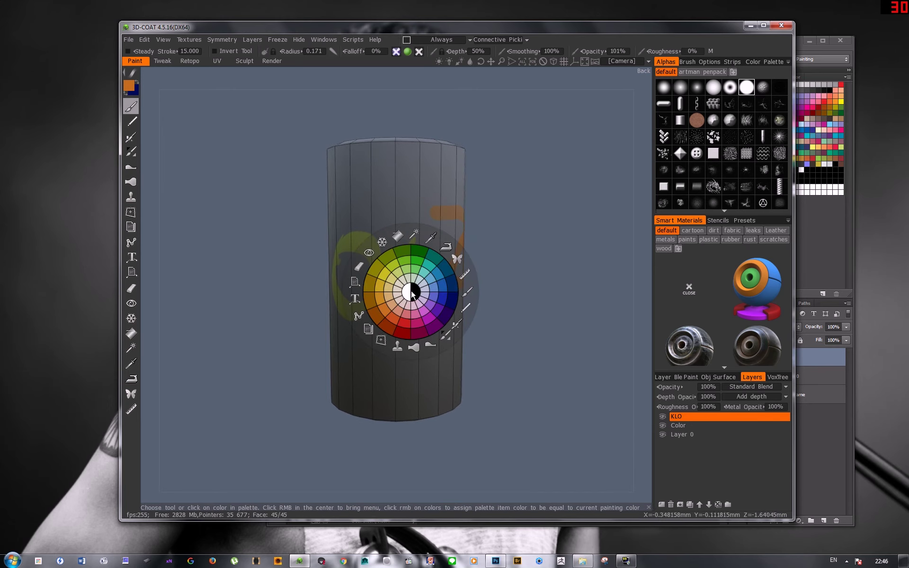
{"action": "left_click", "coordinate": [379, 285]}
{"action": "left_click", "coordinate": [678, 425]}
{"action": "right_click", "coordinate": [678, 417]}
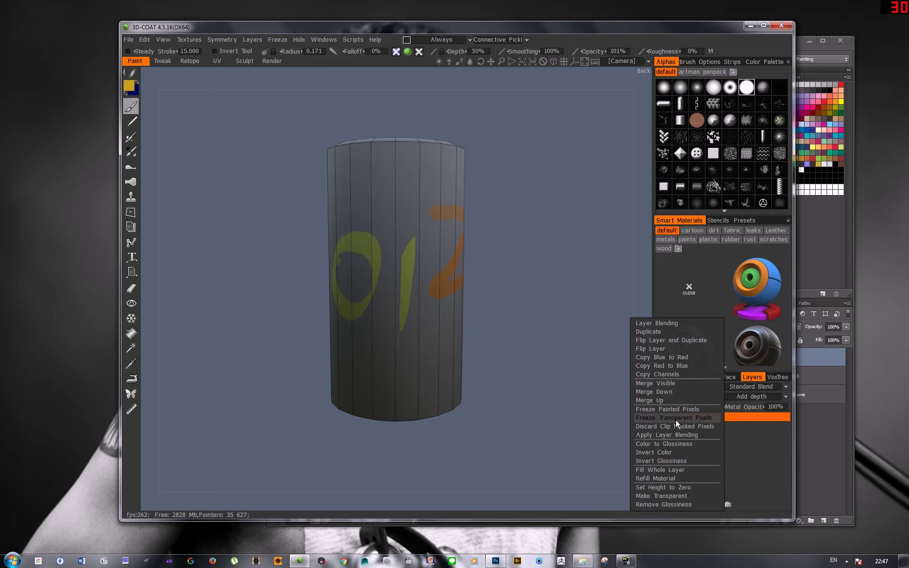
Inspect the yellow fill over the cup's side and rim.
{"action": "middle_click_drag", "start_coordinate": [482, 304], "coordinate": [476, 340]}
{"action": "scroll", "coordinate": [468, 308], "scroll_direction": "down", "scroll_amount": 4}
{"action": "scroll", "coordinate": [462, 290], "scroll_direction": "up", "scroll_amount": 5}
{"action": "key", "text": "1"}
{"action": "mouse_move", "coordinate": [461, 272]}
{"action": "middle_mouse_down"}
{"action": "mouse_move", "coordinate": [498, 261]}
{"action": "mouse_move", "coordinate": [431, 272]}
{"action": "middle_mouse_up"}
{"action": "scroll", "coordinate": [493, 273], "scroll_direction": "down", "scroll_amount": 3}
{"action": "scroll", "coordinate": [495, 277], "scroll_direction": "up", "scroll_amount": 5}
{"action": "scroll", "coordinate": [436, 272], "scroll_direction": "down", "scroll_amount": 2}
{"action": "left_click_drag", "start_coordinate": [431, 273], "coordinate": [461, 262], "text": "alt"}
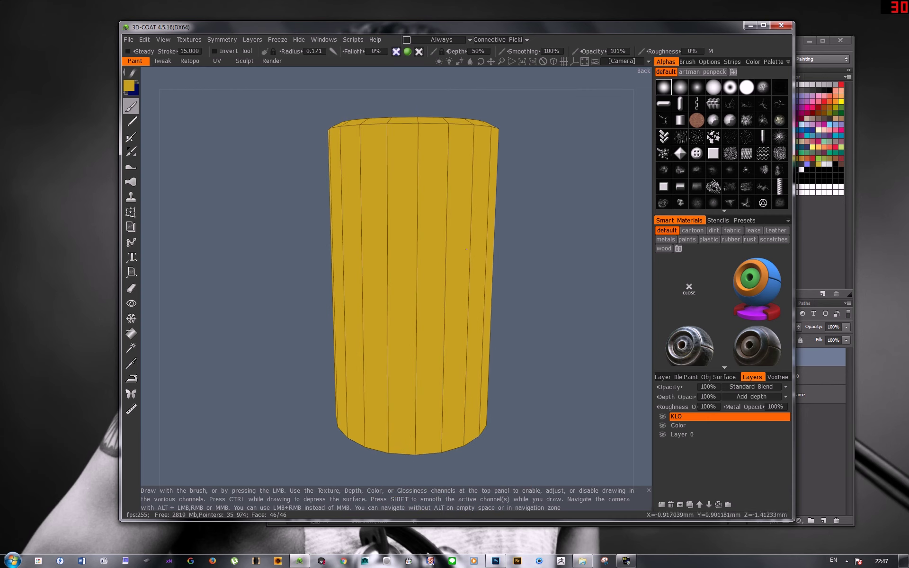
{"action": "middle_click_drag", "start_coordinate": [526, 191], "coordinate": [533, 192], "text": "alt"}
{"action": "scroll", "coordinate": [530, 194], "scroll_direction": "up", "scroll_amount": 2}
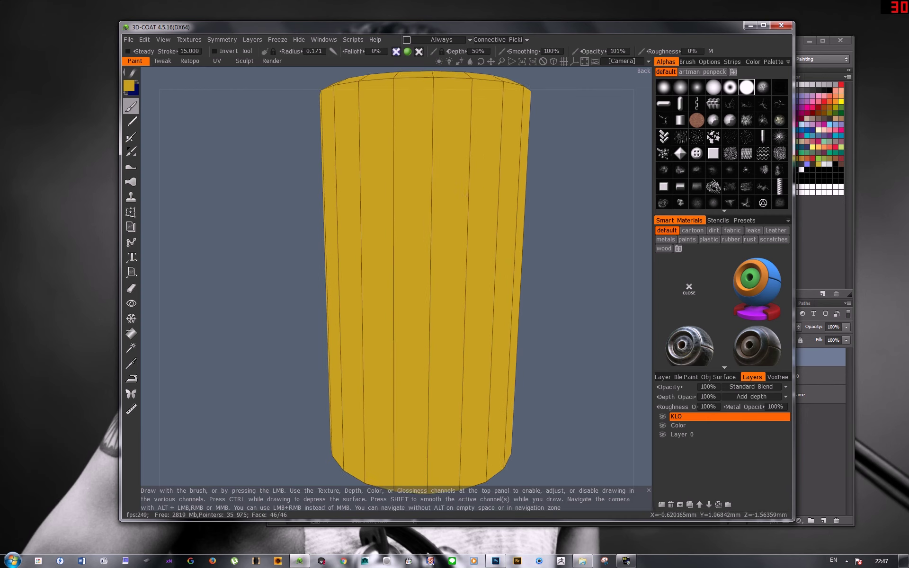
Choose black as the painting color and brush a zigzag shaped like a 3 onto the cup's side.
{"action": "key", "text": "space"}
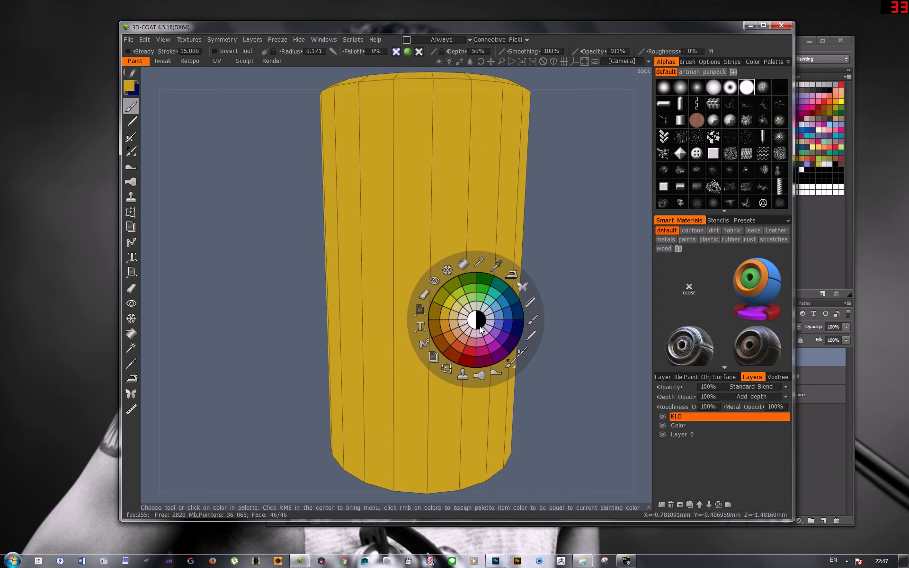
{"action": "left_click", "coordinate": [480, 326]}
{"action": "mouse_move", "coordinate": [393, 229]}
{"action": "left_mouse_down"}
{"action": "mouse_move", "coordinate": [466, 309]}
{"action": "mouse_move", "coordinate": [445, 377]}
{"action": "left_mouse_up"}
{"action": "mouse_move", "coordinate": [443, 334]}
{"action": "middle_mouse_down", "text": "alt"}
{"action": "mouse_move", "coordinate": [427, 294]}
{"action": "mouse_move", "coordinate": [366, 286]}
{"action": "middle_mouse_up", "text": "alt"}
{"action": "key", "text": "ctrl+z"}
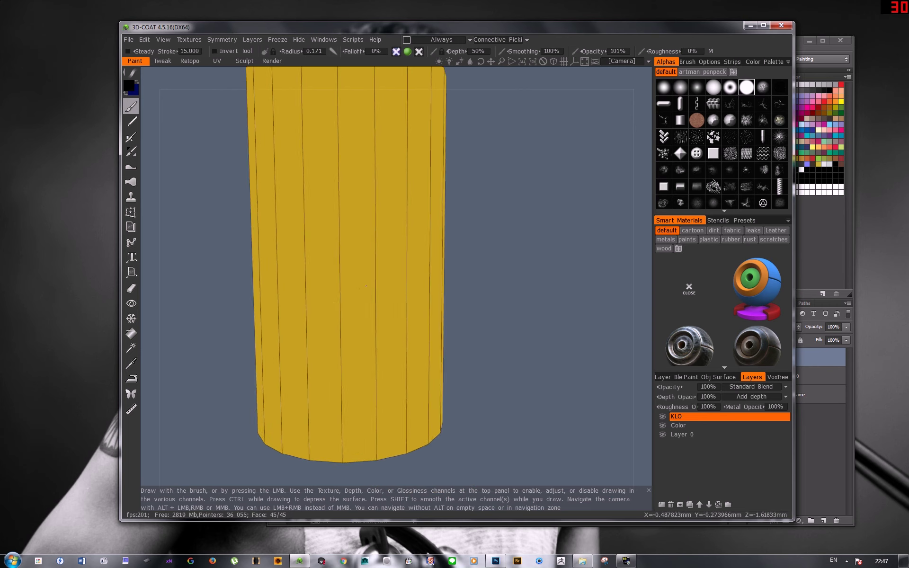
{"action": "left_click_drag", "start_coordinate": [366, 286], "coordinate": [357, 304], "text": "alt"}
{"action": "left_click_drag", "start_coordinate": [302, 205], "coordinate": [349, 294]}
{"action": "middle_click_drag", "start_coordinate": [349, 294], "coordinate": [518, 371], "text": "alt"}
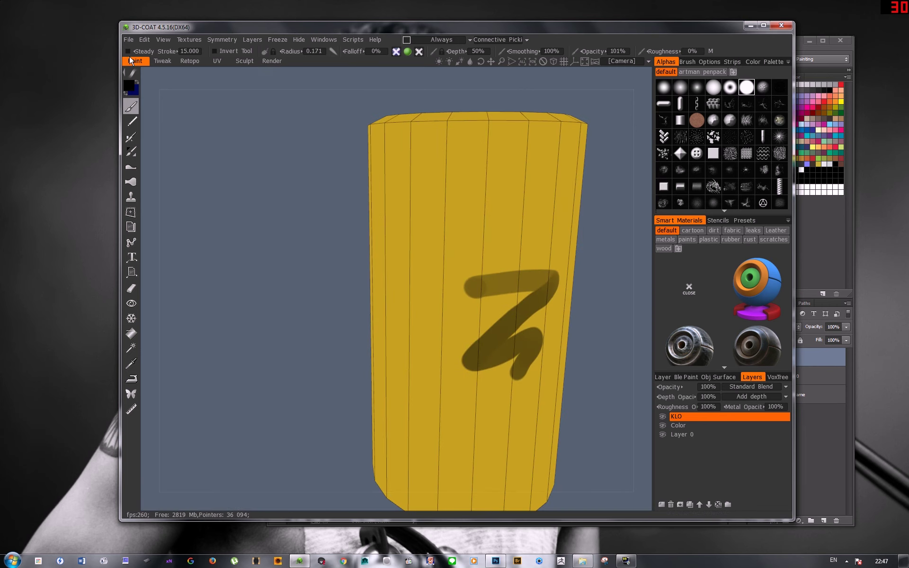
Switch the brush to straight-line strokes and paint a long vertical black line beside the zigzag.
{"action": "key", "text": "e"}
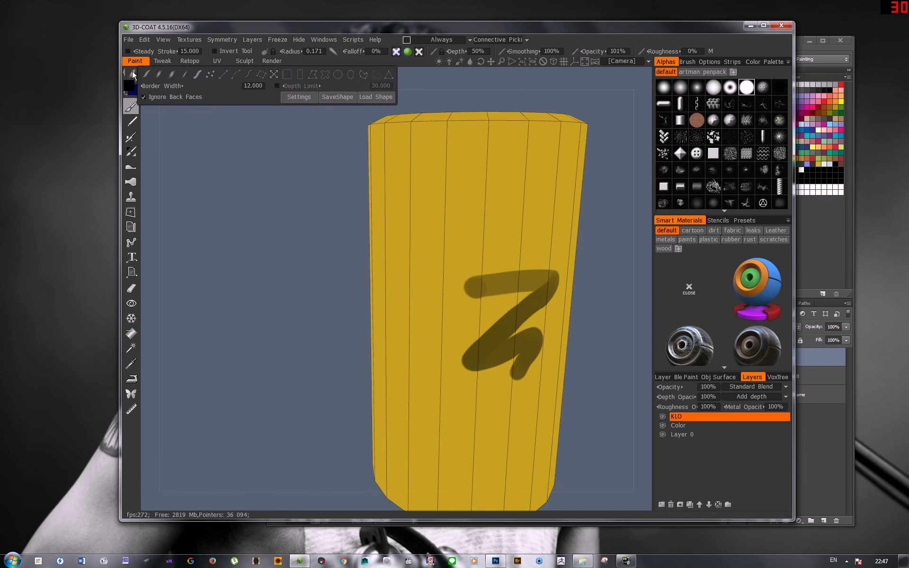
{"action": "left_click", "coordinate": [224, 74]}
{"action": "left_click", "coordinate": [441, 177]}
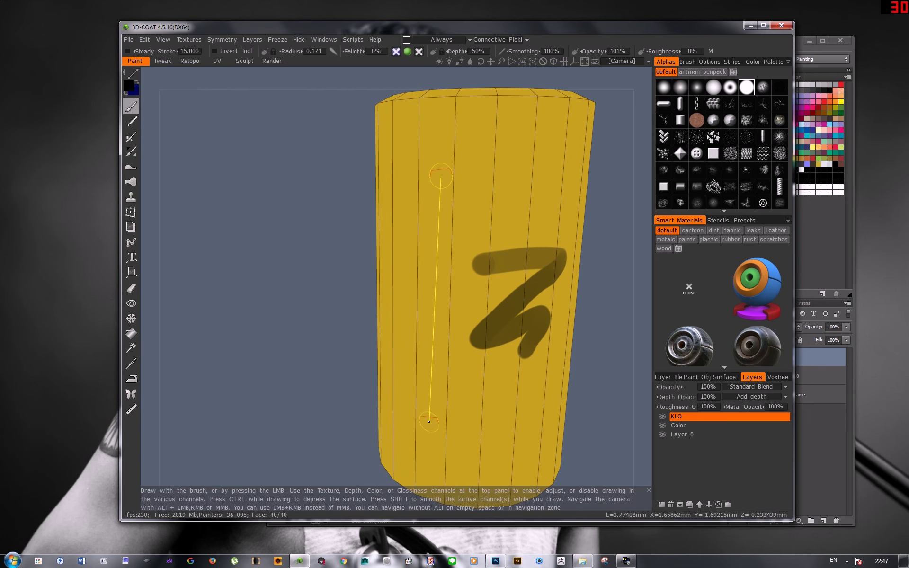
{"action": "left_click", "coordinate": [429, 421]}
{"action": "middle_click_drag", "start_coordinate": [429, 416], "coordinate": [422, 390], "text": "alt"}
{"action": "left_click_drag", "start_coordinate": [422, 391], "coordinate": [430, 332], "text": "alt+shift"}
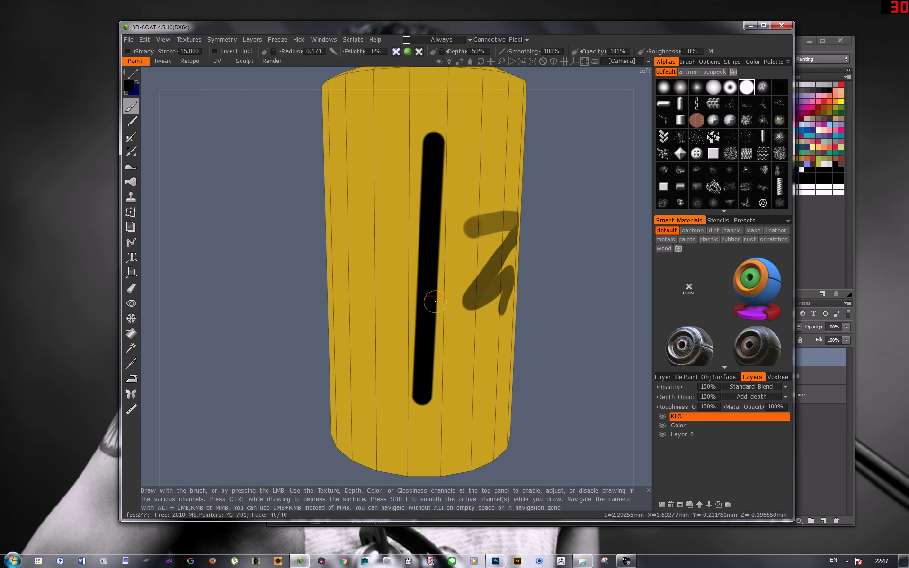
Inspect the black line, the zigzag and the unpainted far side all around the cup.
{"action": "right_click_drag", "start_coordinate": [433, 252], "coordinate": [430, 270], "text": "alt"}
{"action": "left_click_drag", "start_coordinate": [430, 270], "coordinate": [390, 268], "text": "alt"}
{"action": "right_click_drag", "start_coordinate": [389, 268], "coordinate": [391, 241], "text": "alt"}
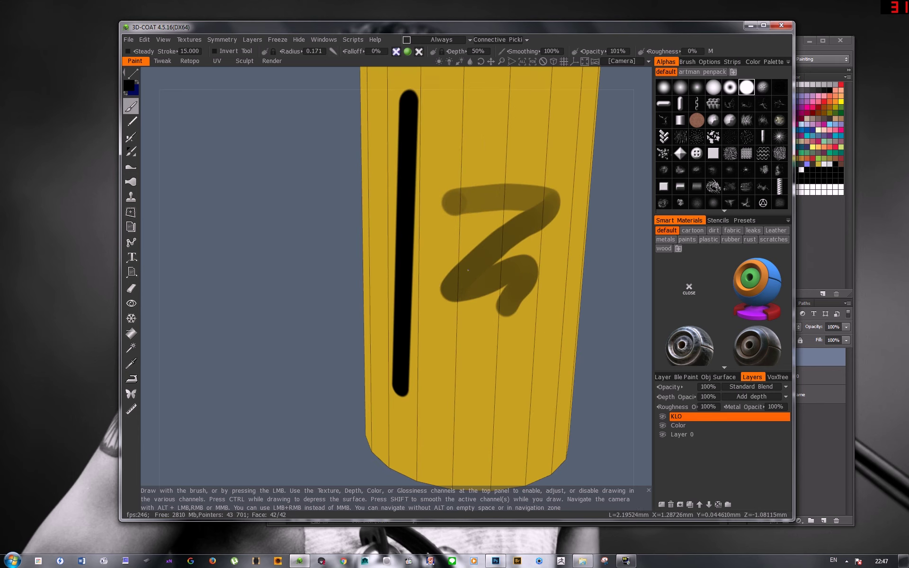
{"action": "left_click_drag", "start_coordinate": [391, 241], "coordinate": [429, 240], "text": "alt"}
{"action": "right_click_drag", "start_coordinate": [429, 239], "coordinate": [430, 256], "text": "alt"}
{"action": "left_click_drag", "start_coordinate": [430, 256], "coordinate": [402, 258], "text": "alt"}
{"action": "right_click_drag", "start_coordinate": [402, 257], "coordinate": [410, 228], "text": "alt"}
{"action": "left_click_drag", "start_coordinate": [410, 227], "coordinate": [467, 251], "text": "alt"}
{"action": "right_click_drag", "start_coordinate": [467, 251], "coordinate": [478, 284], "text": "alt"}
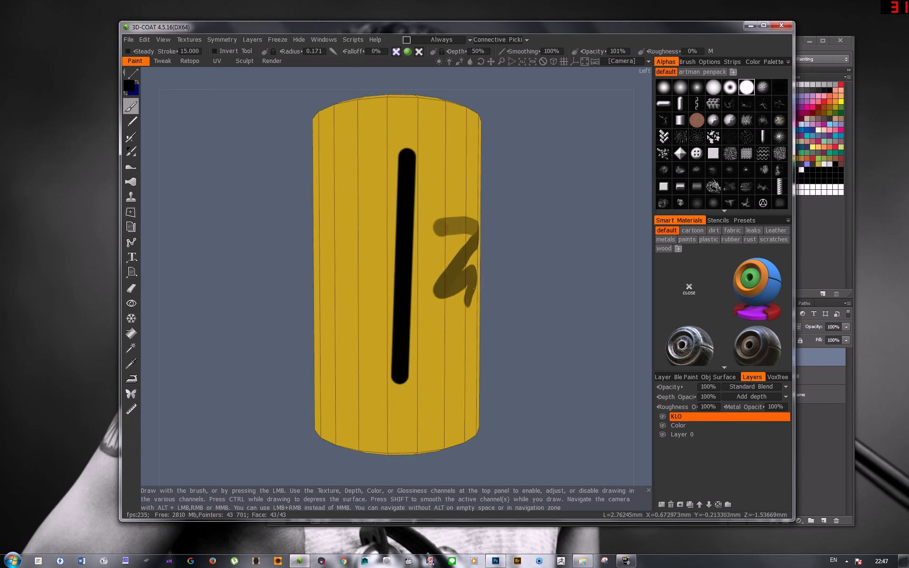
{"action": "left_click_drag", "start_coordinate": [478, 284], "coordinate": [501, 305], "text": "alt"}
{"action": "left_click_drag", "start_coordinate": [424, 260], "coordinate": [465, 268], "text": "alt"}
{"action": "middle_click_drag", "start_coordinate": [465, 268], "coordinate": [504, 259], "text": "alt"}
{"action": "right_click_drag", "start_coordinate": [504, 258], "coordinate": [497, 284], "text": "alt"}
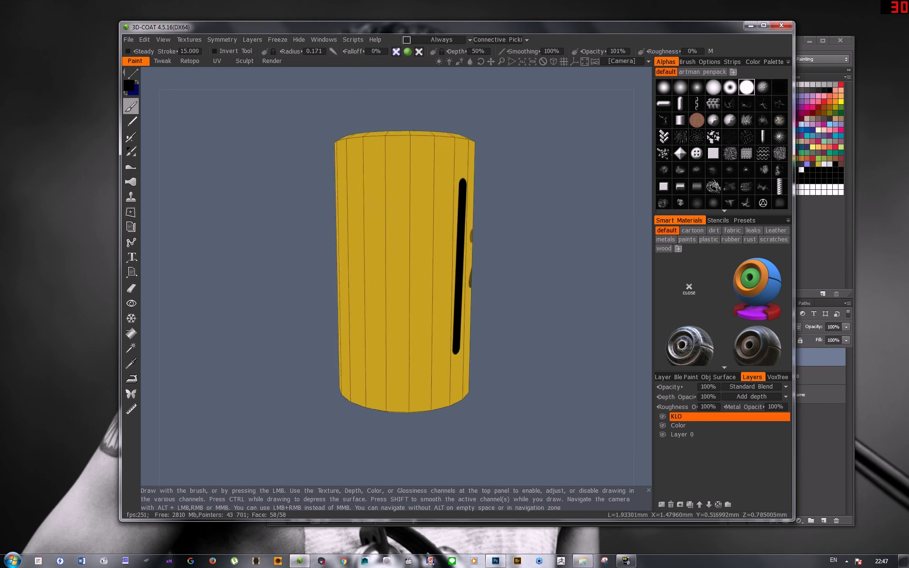
{"action": "left_click_drag", "start_coordinate": [402, 272], "coordinate": [435, 274], "text": "alt"}
{"action": "right_click_drag", "start_coordinate": [435, 273], "coordinate": [435, 238], "text": "alt"}
{"action": "left_click_drag", "start_coordinate": [435, 238], "coordinate": [452, 270], "text": "alt"}
{"action": "middle_click_drag", "start_coordinate": [413, 241], "coordinate": [400, 241], "text": "alt"}
{"action": "right_click_drag", "start_coordinate": [400, 241], "coordinate": [381, 290], "text": "alt"}
{"action": "middle_click_drag", "start_coordinate": [382, 290], "coordinate": [401, 284], "text": "alt"}
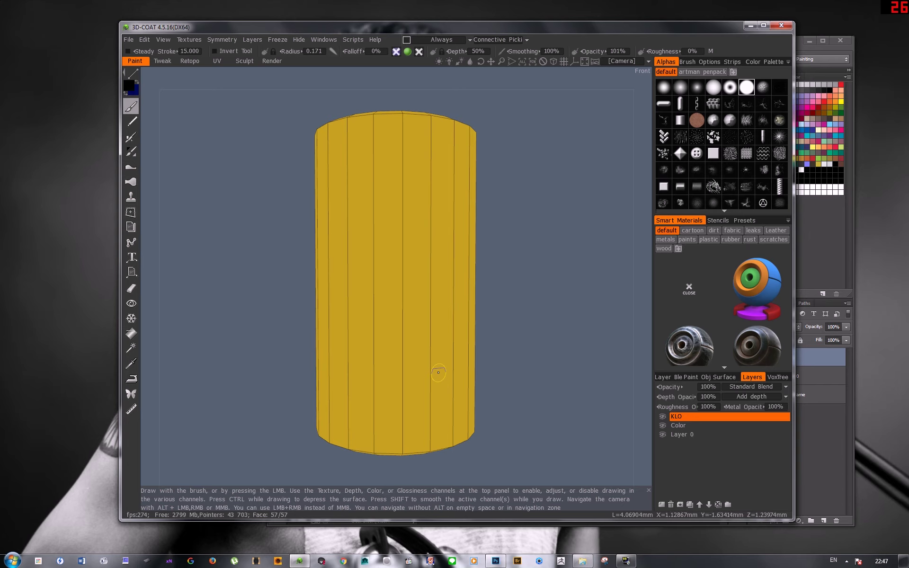
Send the texture layers to Photoshop as Layers.psd and pick the KLO layer with the Move tool.
{"action": "key", "text": "ctrl+p"}
{"action": "left_click", "coordinate": [581, 229]}
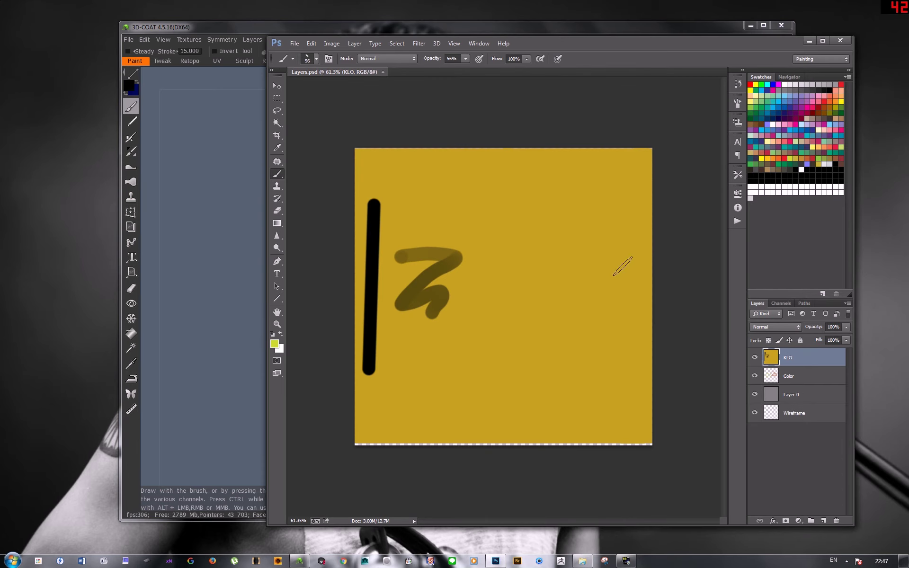
{"action": "key", "text": "v"}
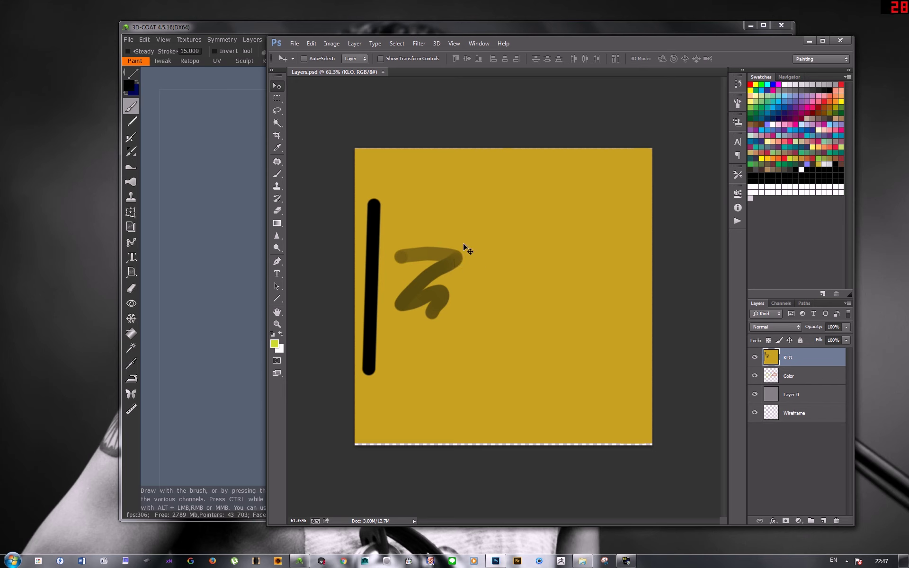
{"action": "right_click", "coordinate": [469, 286]}
{"action": "left_click", "coordinate": [515, 289]}
{"action": "right_click", "coordinate": [462, 284]}
{"action": "left_click", "coordinate": [512, 289]}
Minimize Photoshop to return to 3D-Coat and check the yellow cup from the front.
{"action": "left_click_drag", "start_coordinate": [736, 50], "coordinate": [702, 63]}
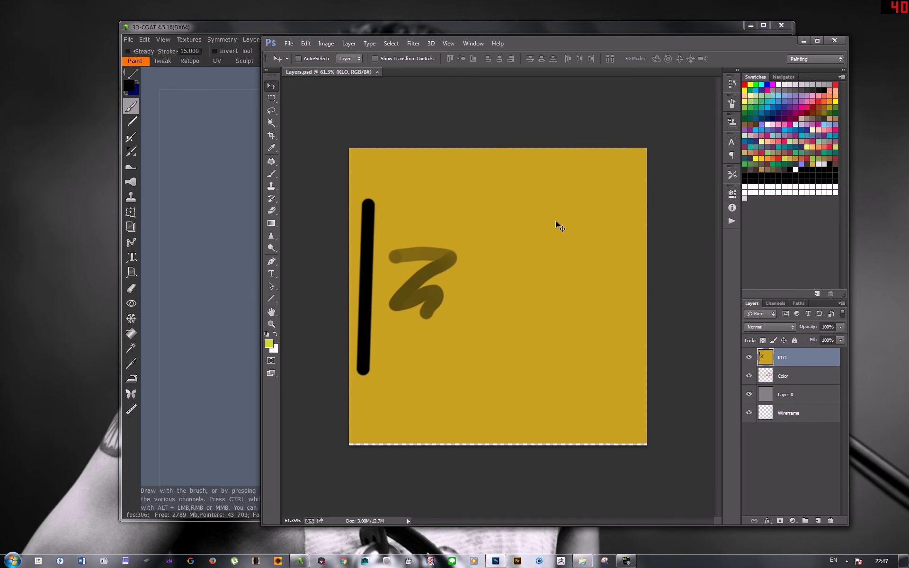
{"action": "left_click", "coordinate": [803, 42]}
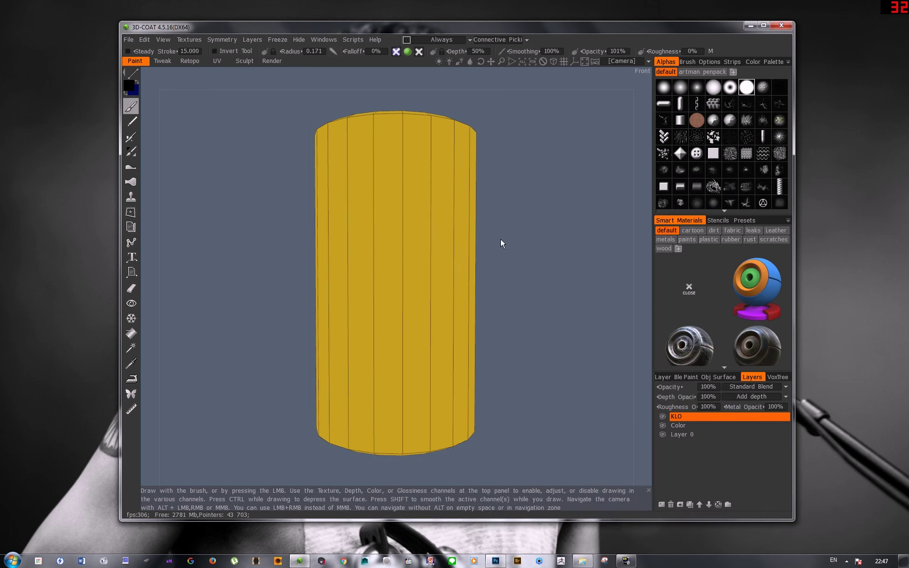
{"action": "scroll", "coordinate": [454, 257], "scroll_direction": "down", "scroll_amount": 1}
{"action": "scroll", "coordinate": [441, 266], "scroll_direction": "up", "scroll_amount": 1}
{"action": "middle_click_drag", "start_coordinate": [423, 275], "coordinate": [427, 265], "text": "alt"}
{"action": "scroll", "coordinate": [424, 265], "scroll_direction": "down", "scroll_amount": 2}
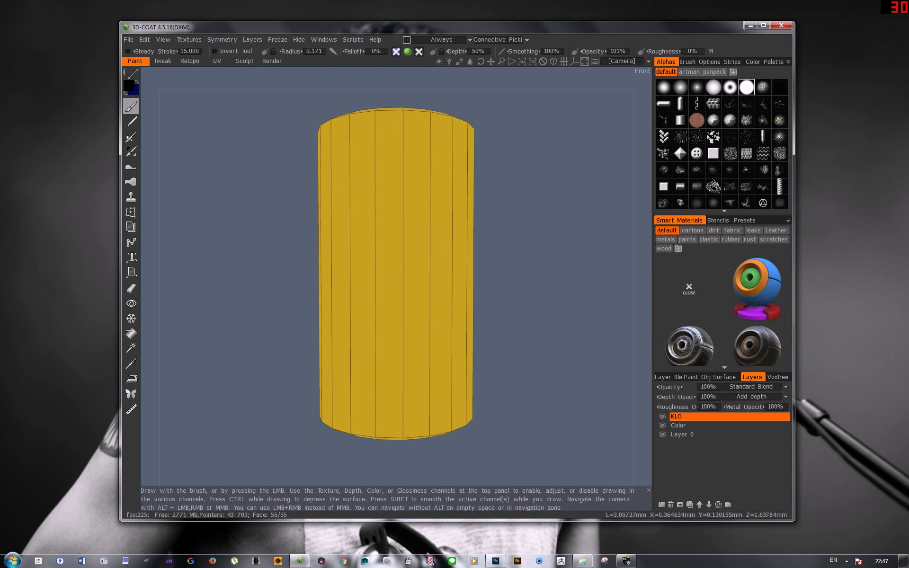